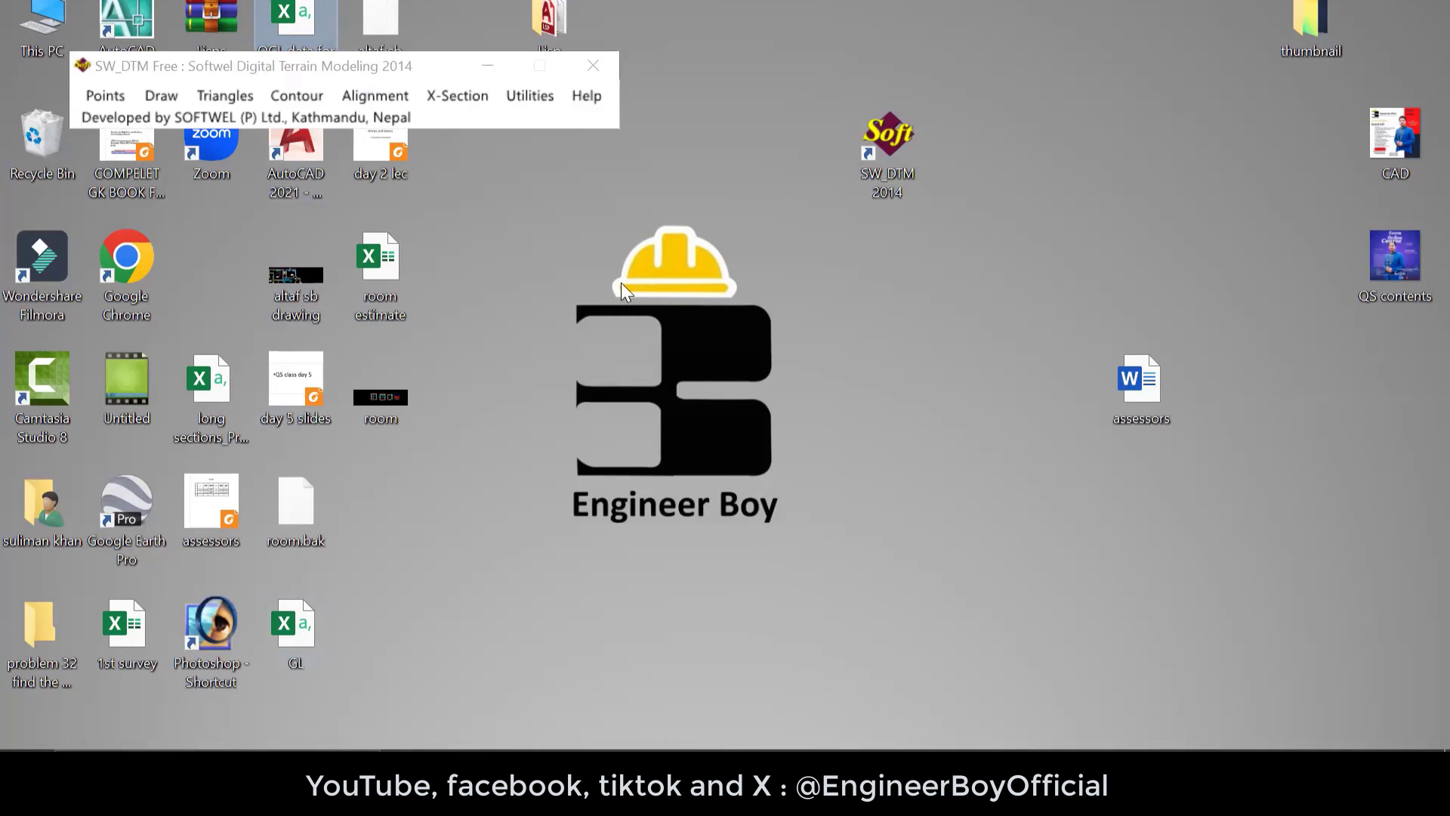
Inspect the OGL survey point data file in a maximized Excel window and close it.
right_click(571, 243)
click(601, 305)
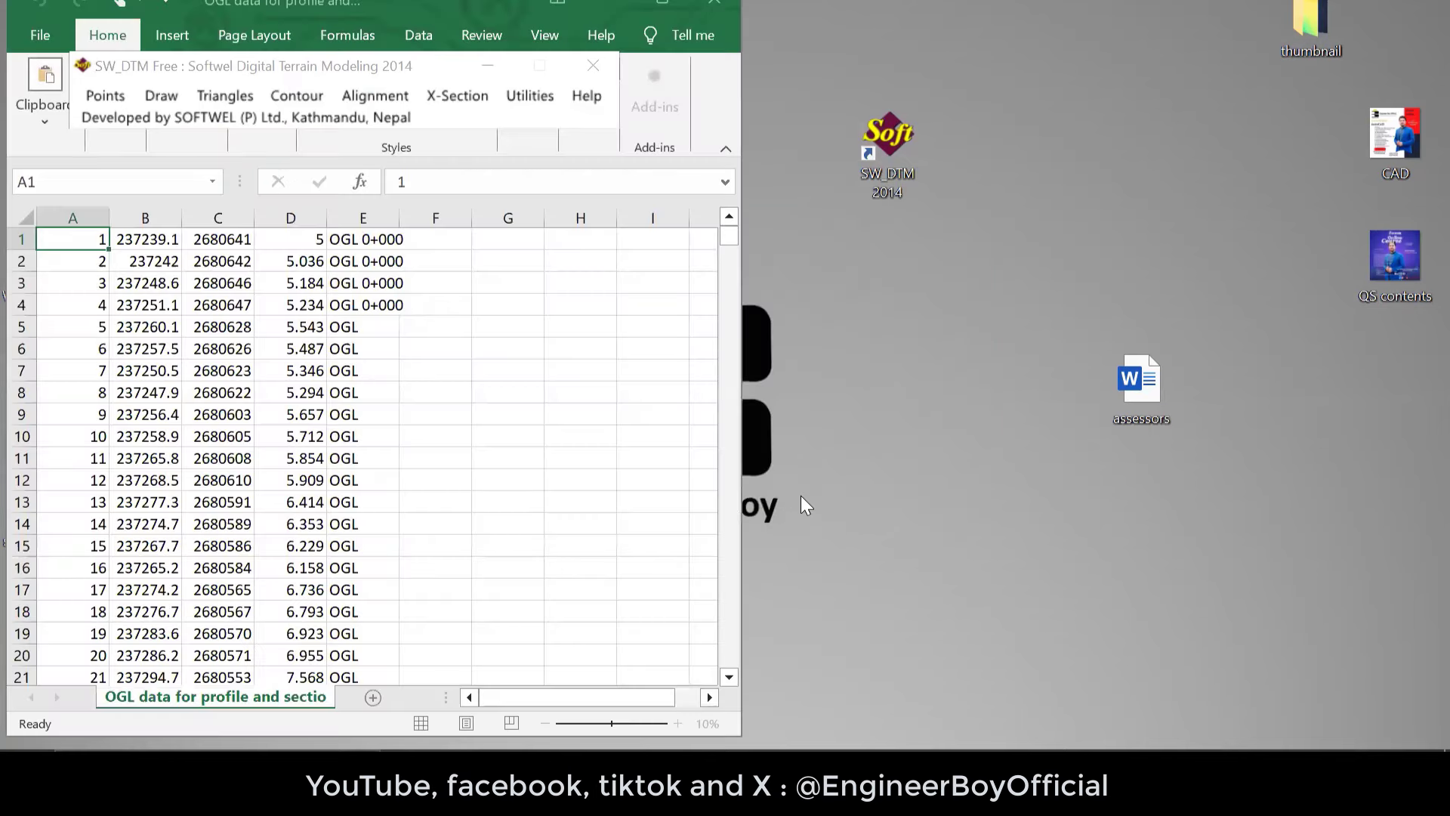
click(669, 8)
click(556, 385)
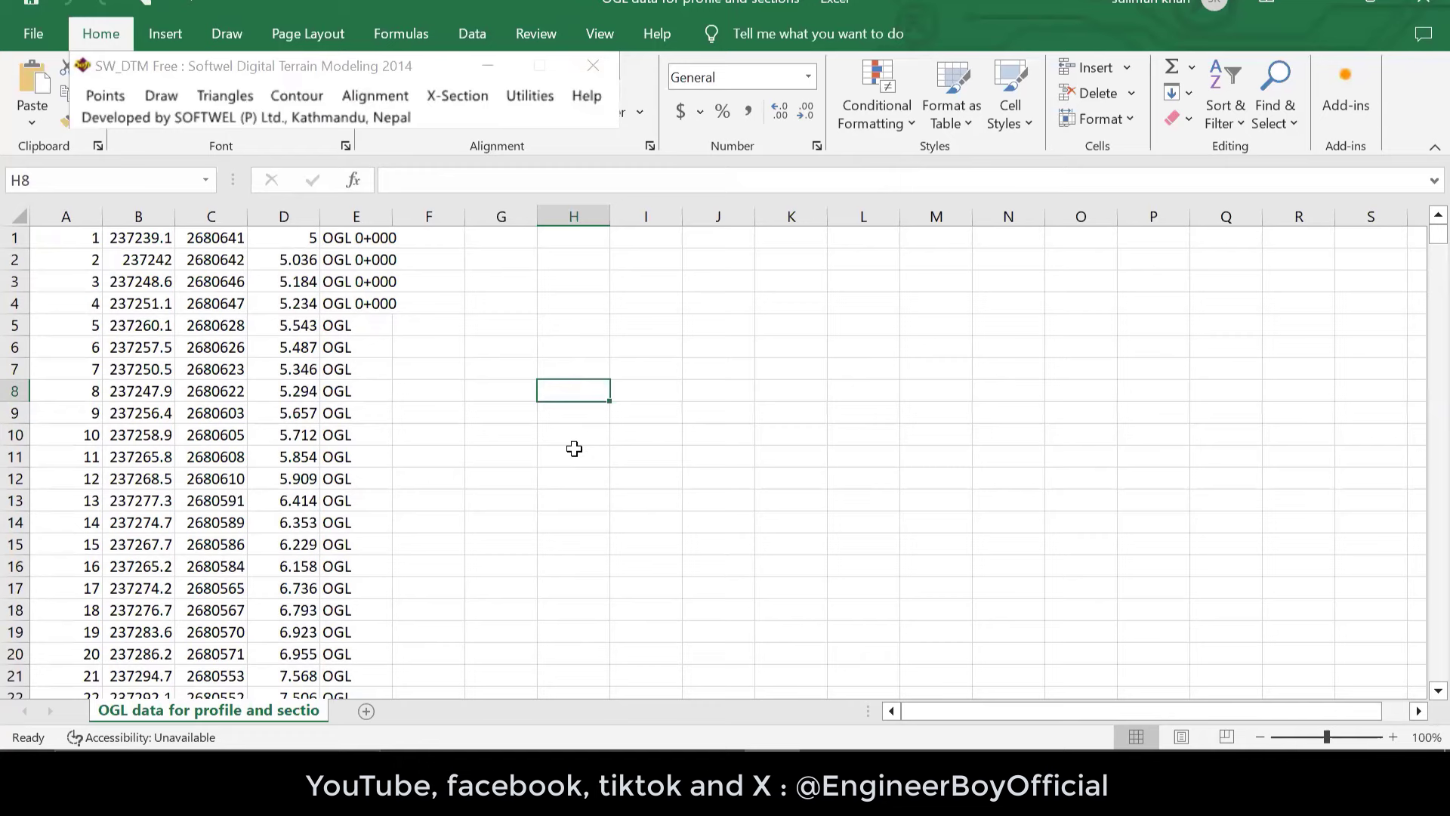
click(1423, 3)
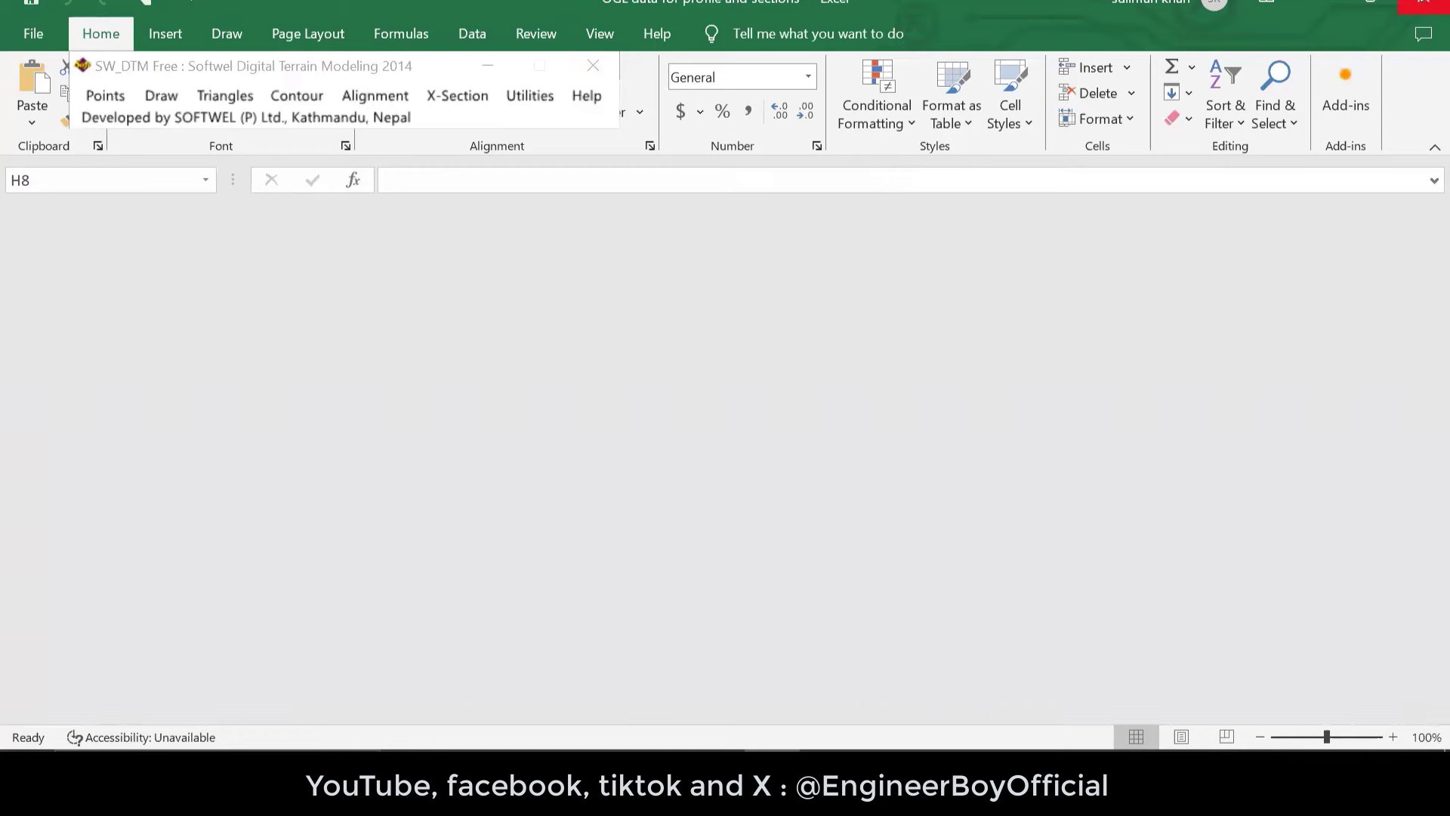
Open the GL file from the desktop in Excel and examine its chainage and level columns enlarged.
double_click(304, 618)
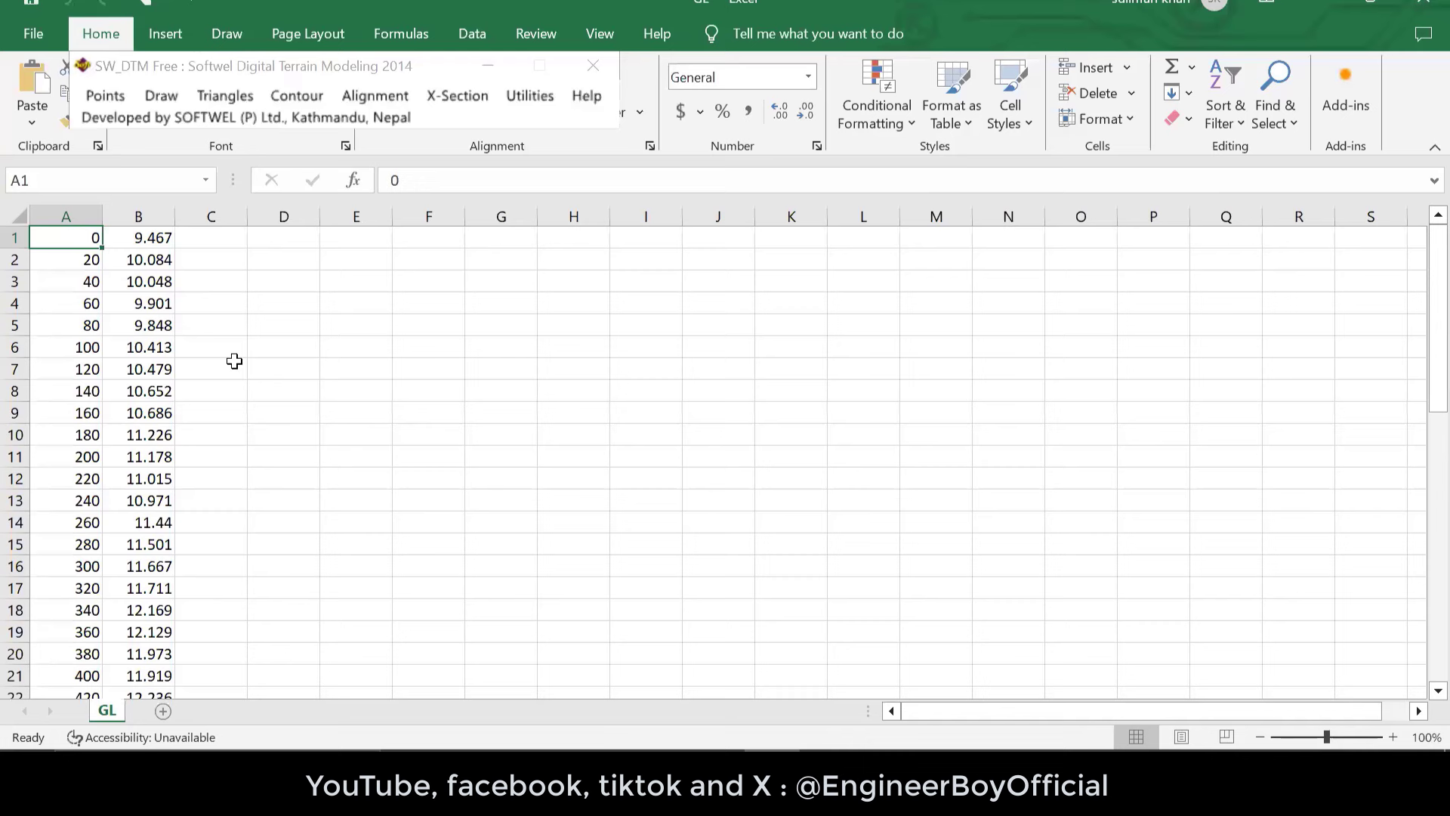
click(234, 361)
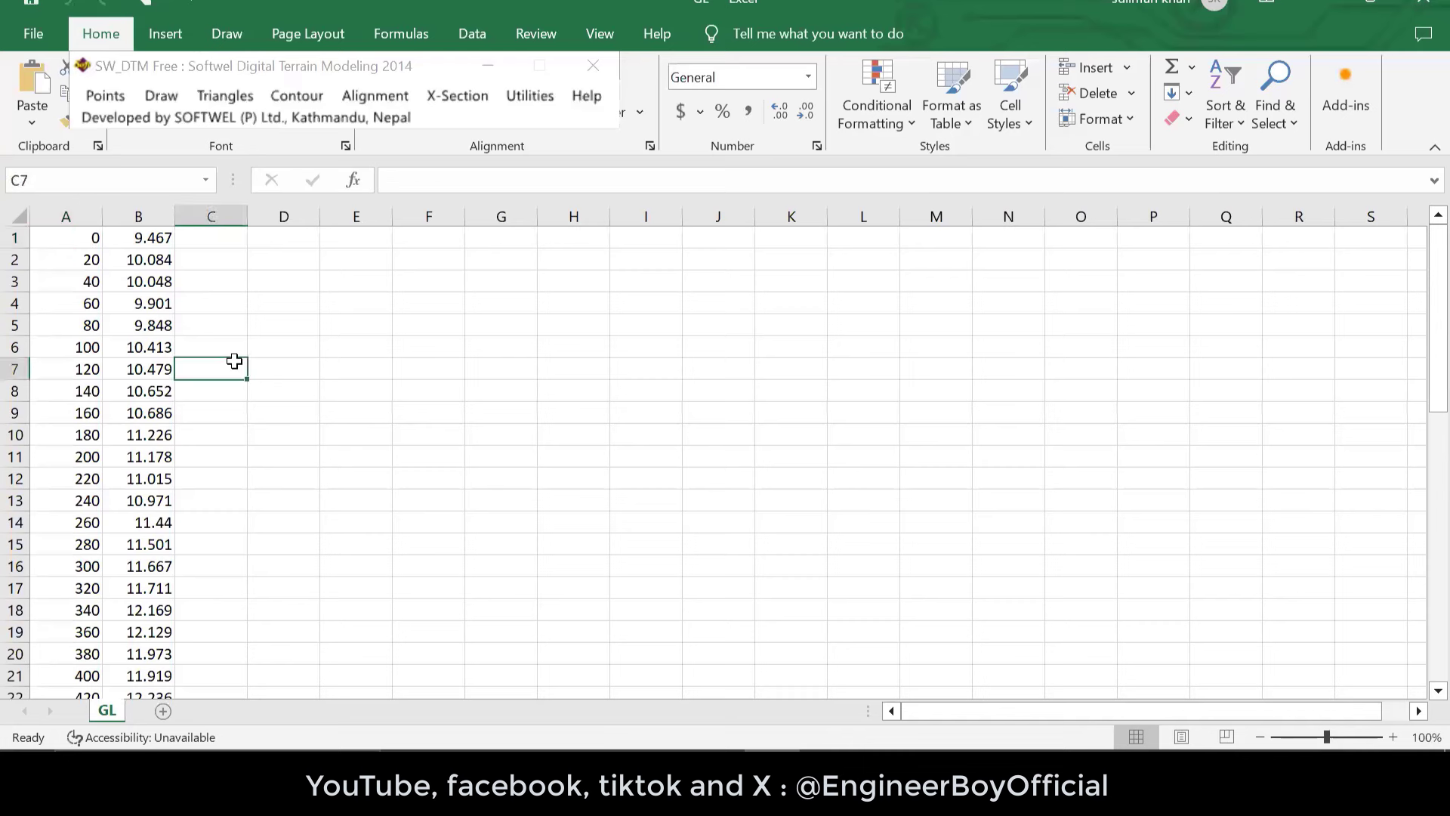
click(89, 237)
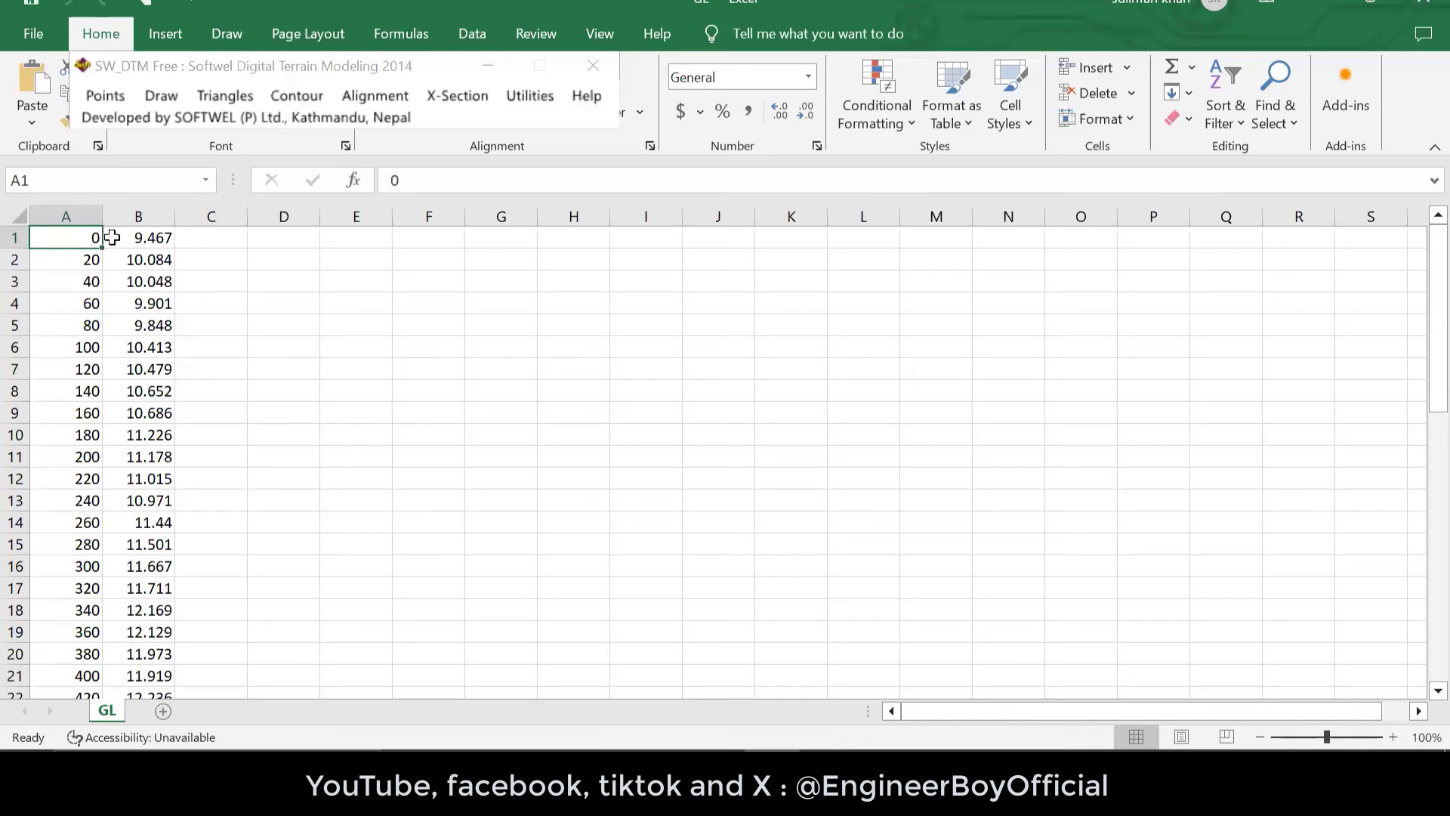
click(152, 242)
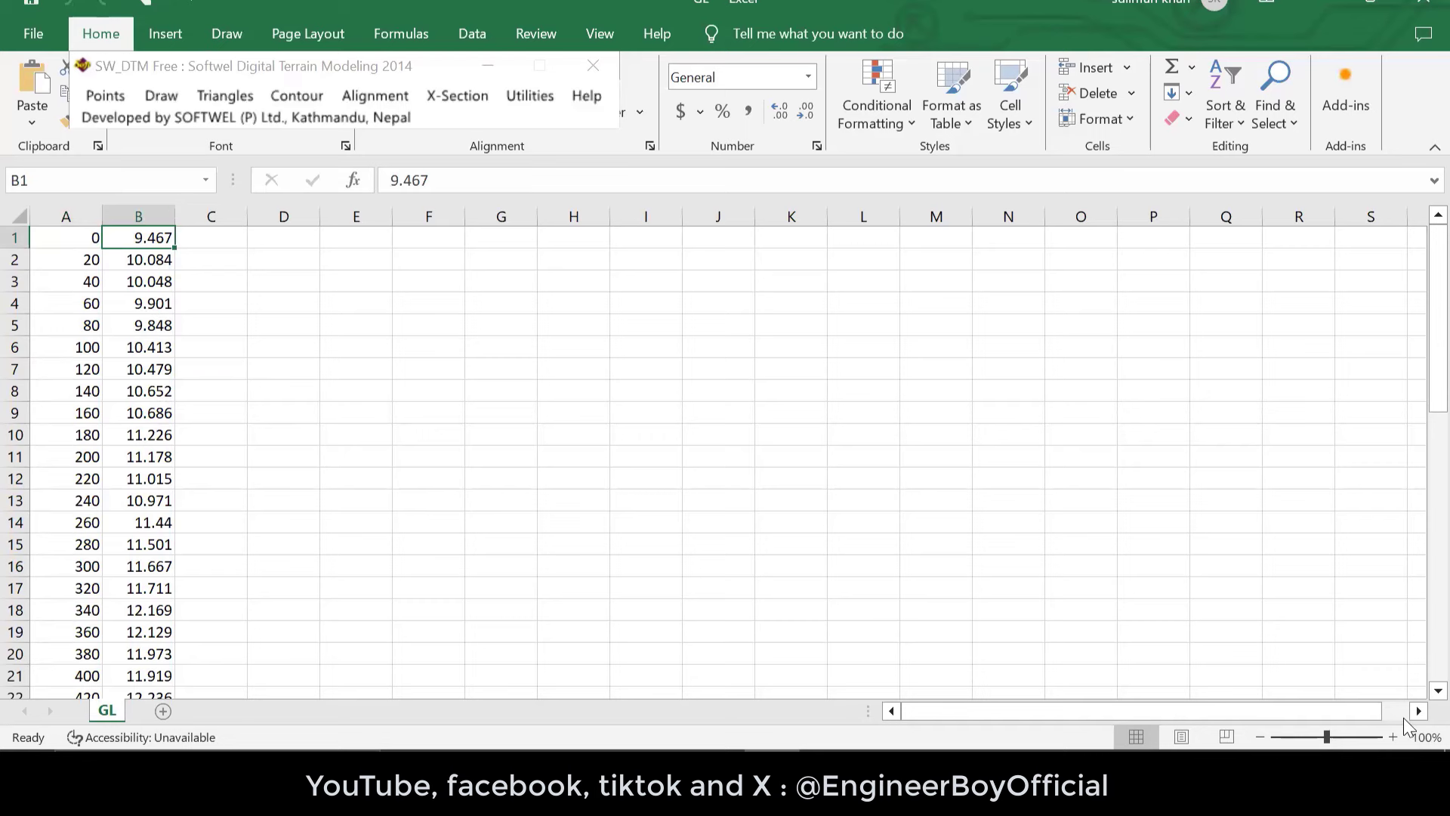
ctrl+scroll(1387, 719, up, 5)
click(461, 438)
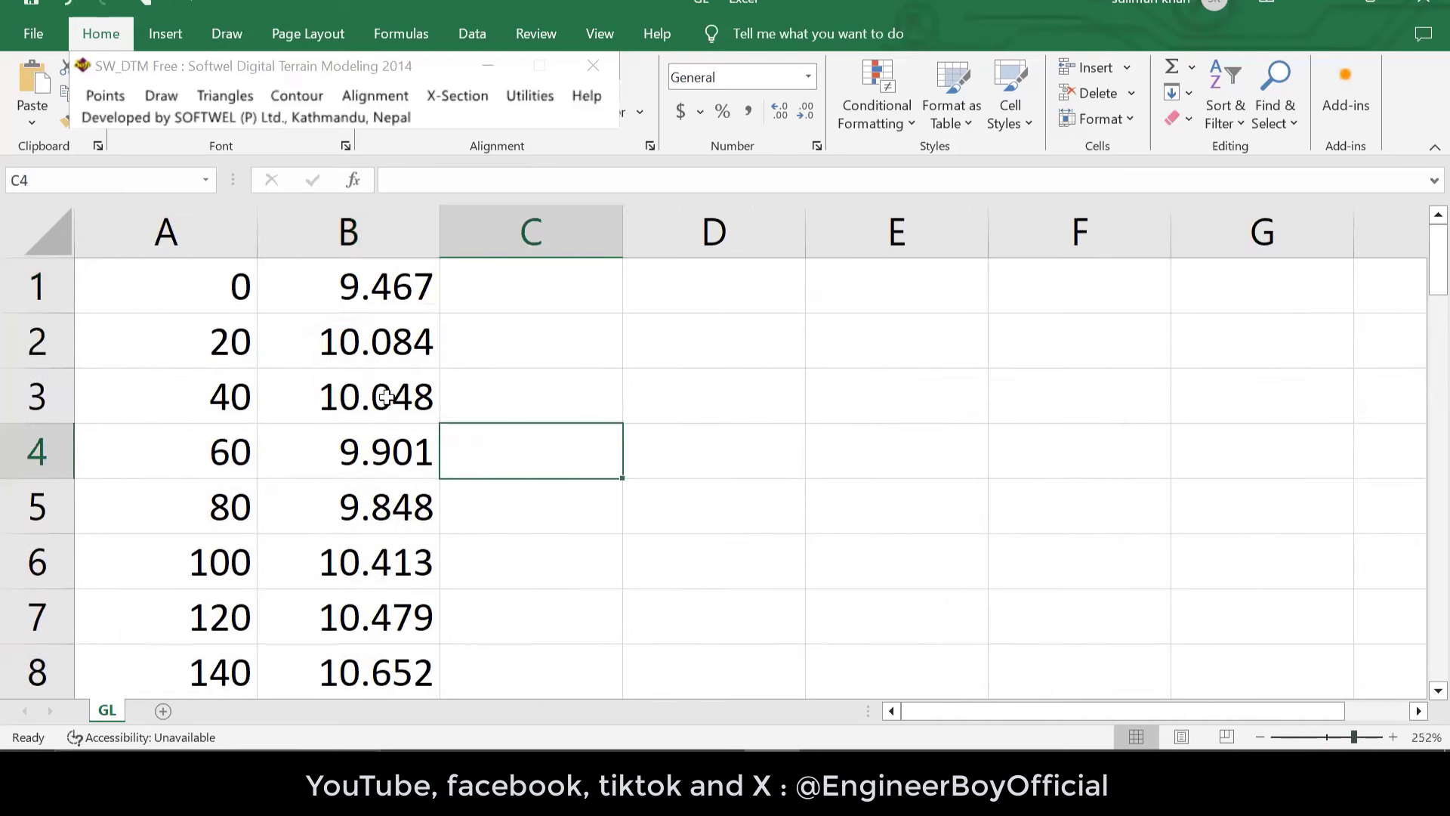
Examine the spacing between consecutive chainages in column A, from the first row through the fourth.
click(224, 284)
click(226, 320)
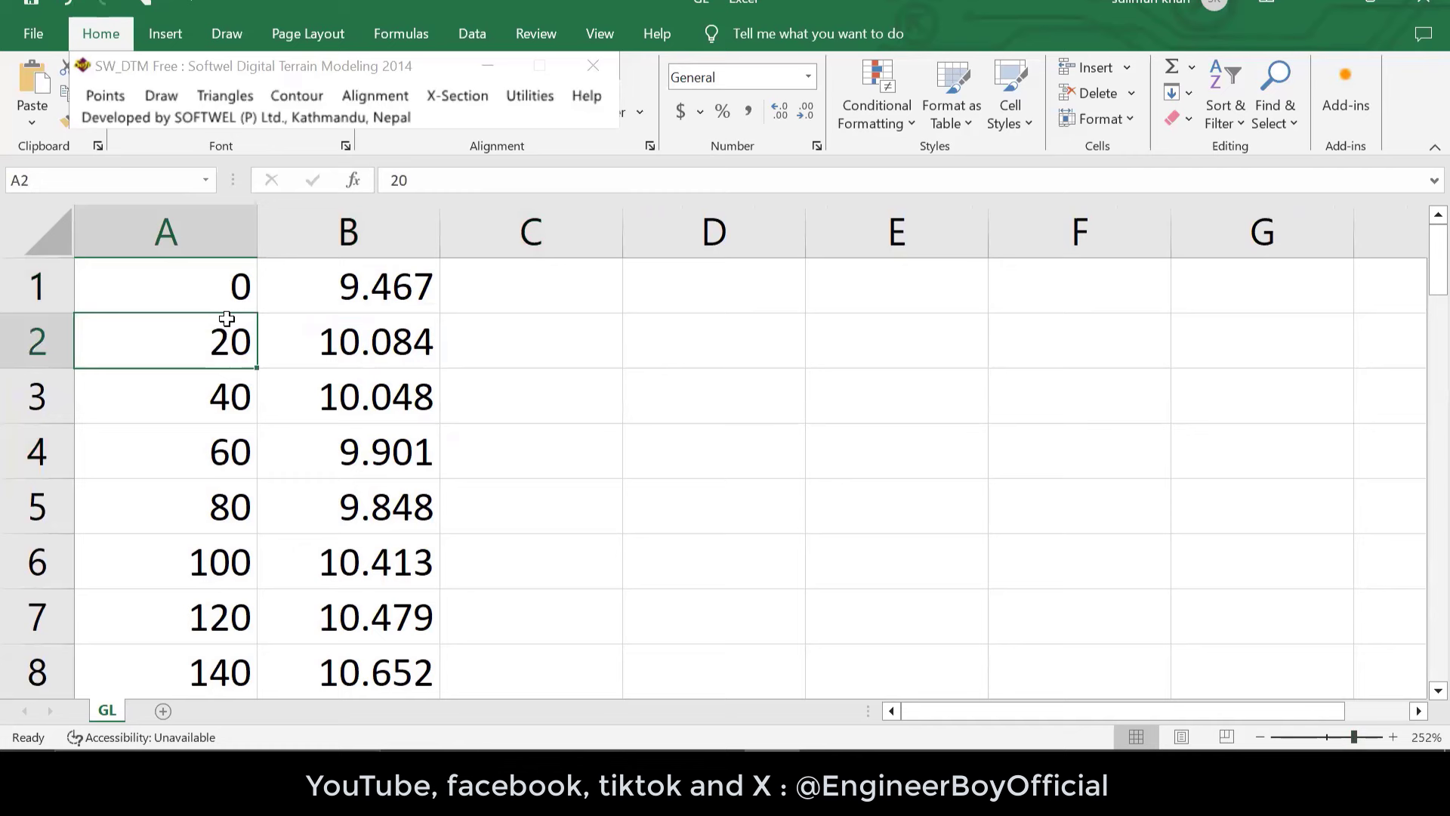
click(217, 400)
click(216, 456)
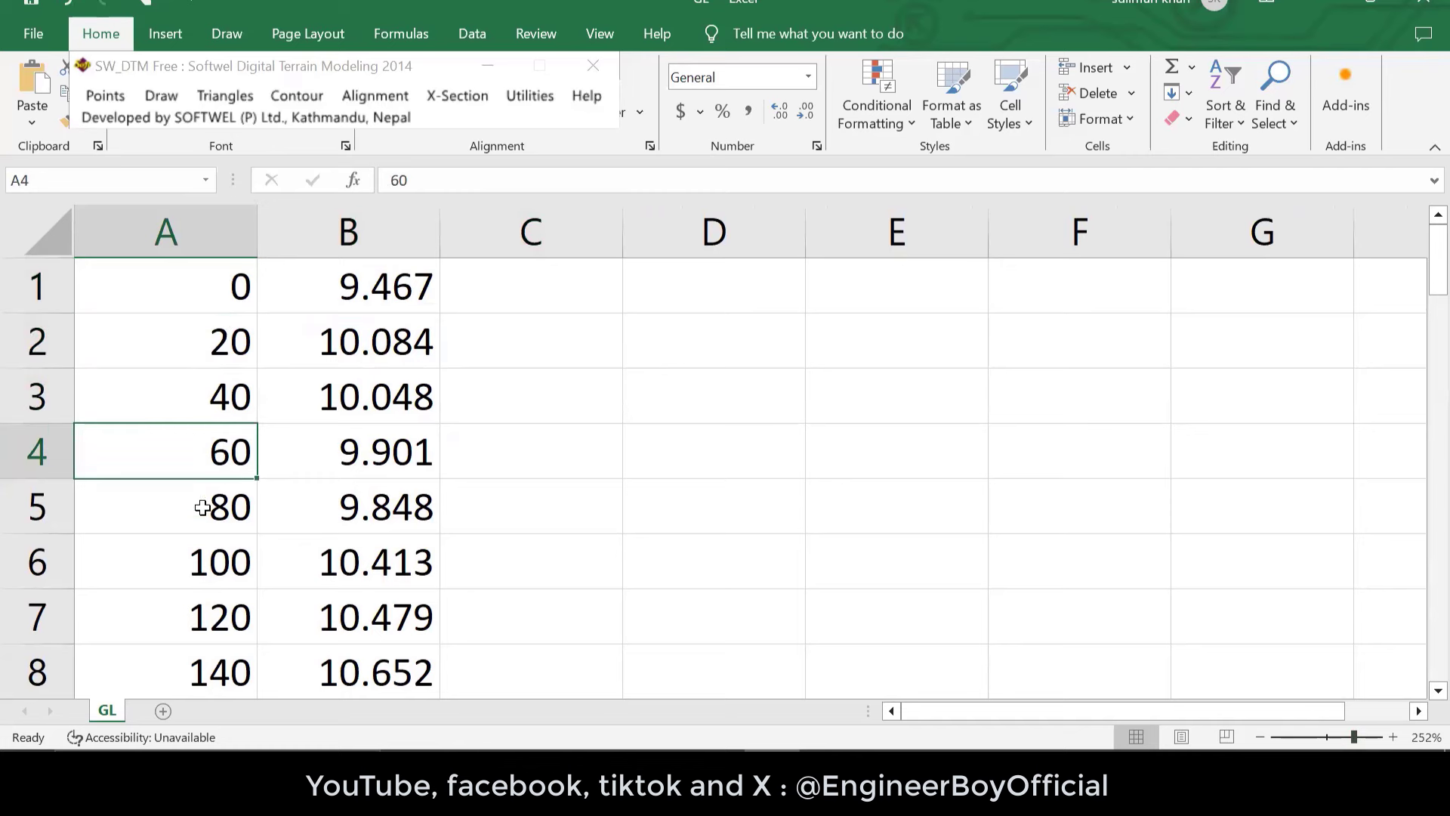
scroll(202, 461, down, 1)
scroll(204, 423, up, 1)
click(227, 390)
click(225, 353)
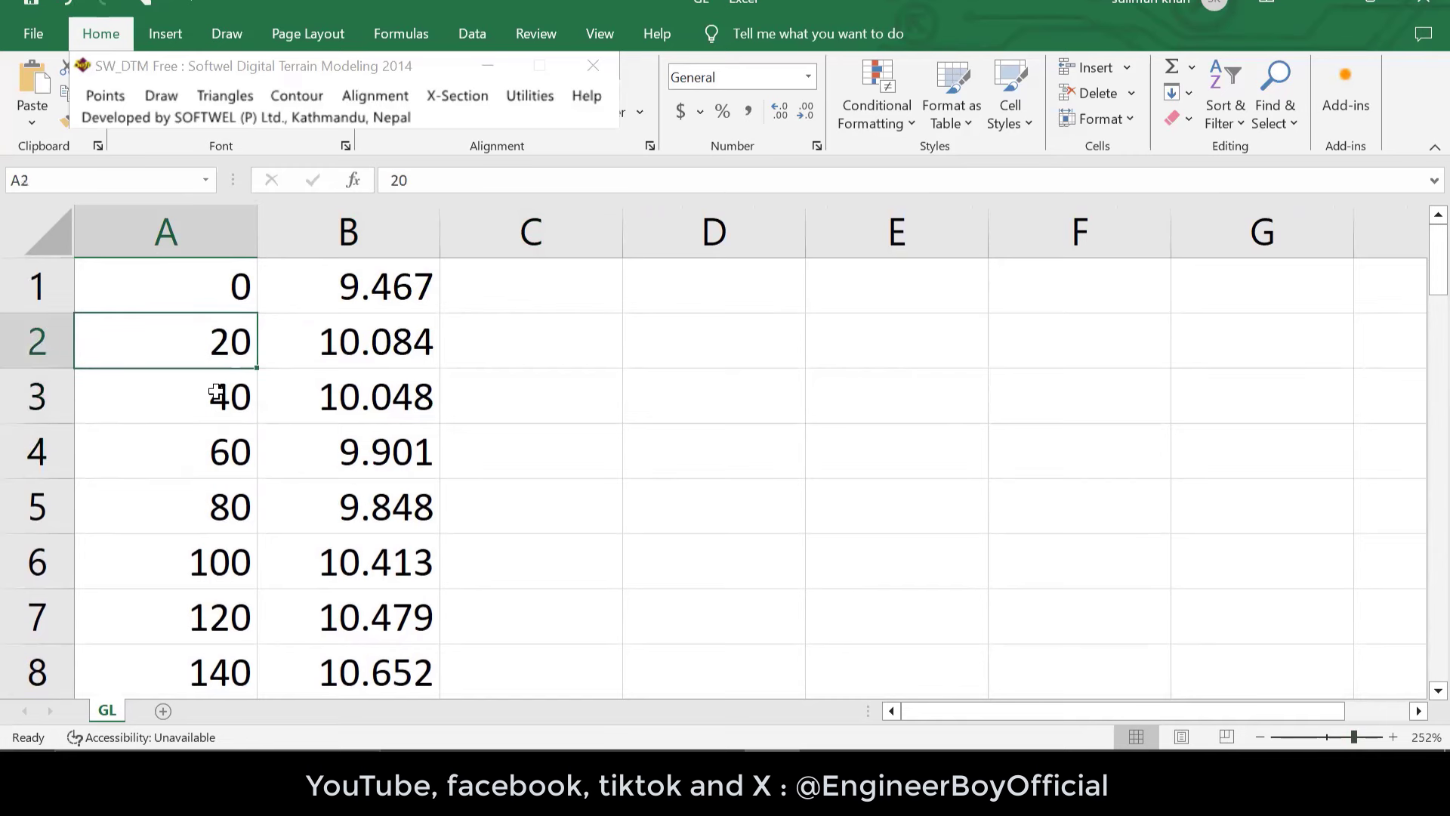
click(217, 394)
click(690, 376)
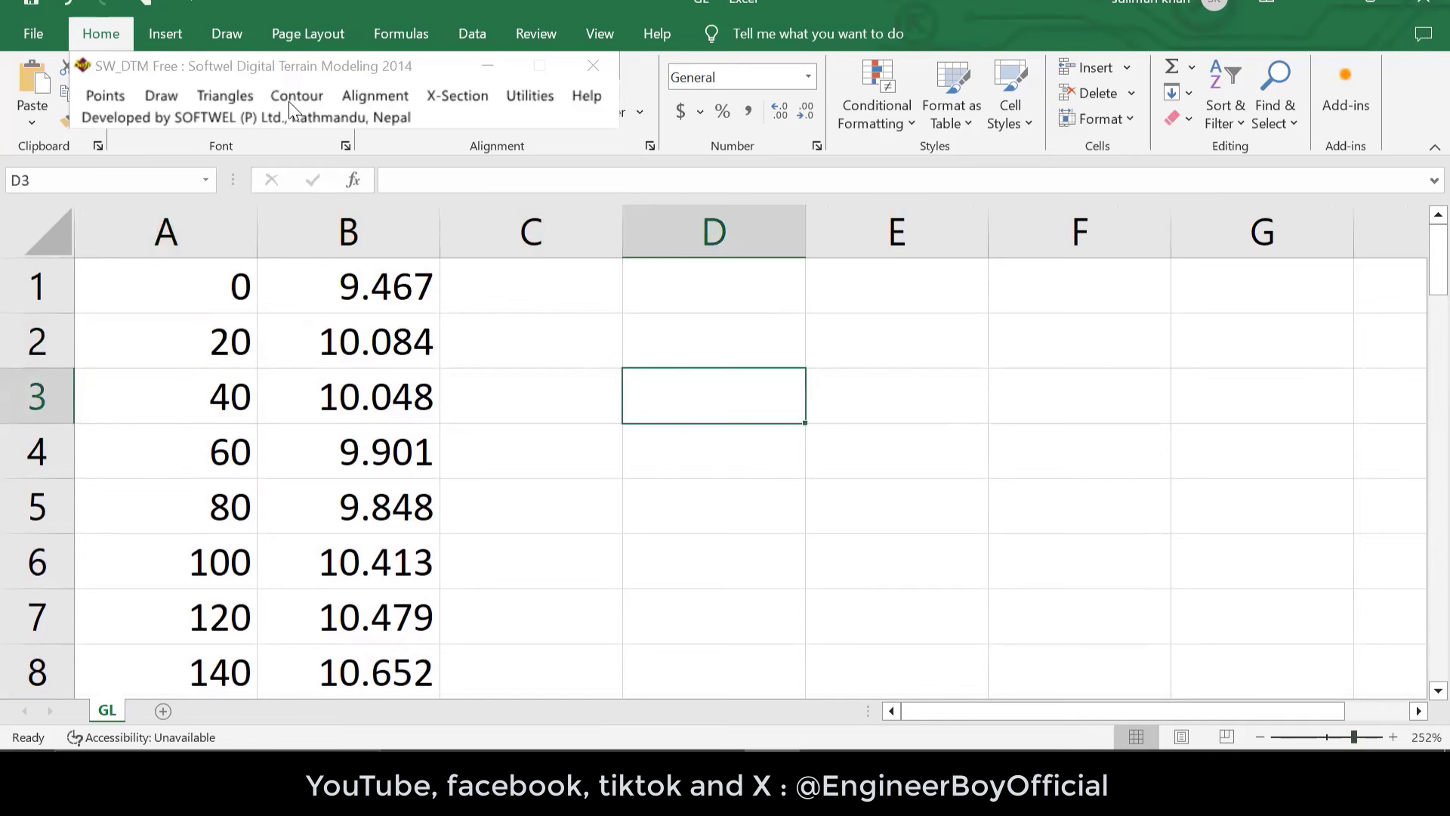
Move the SW_DTM window clear of the pens and sketch a curved alignment with seven cross ticks in red ink beside the data.
click(226, 33)
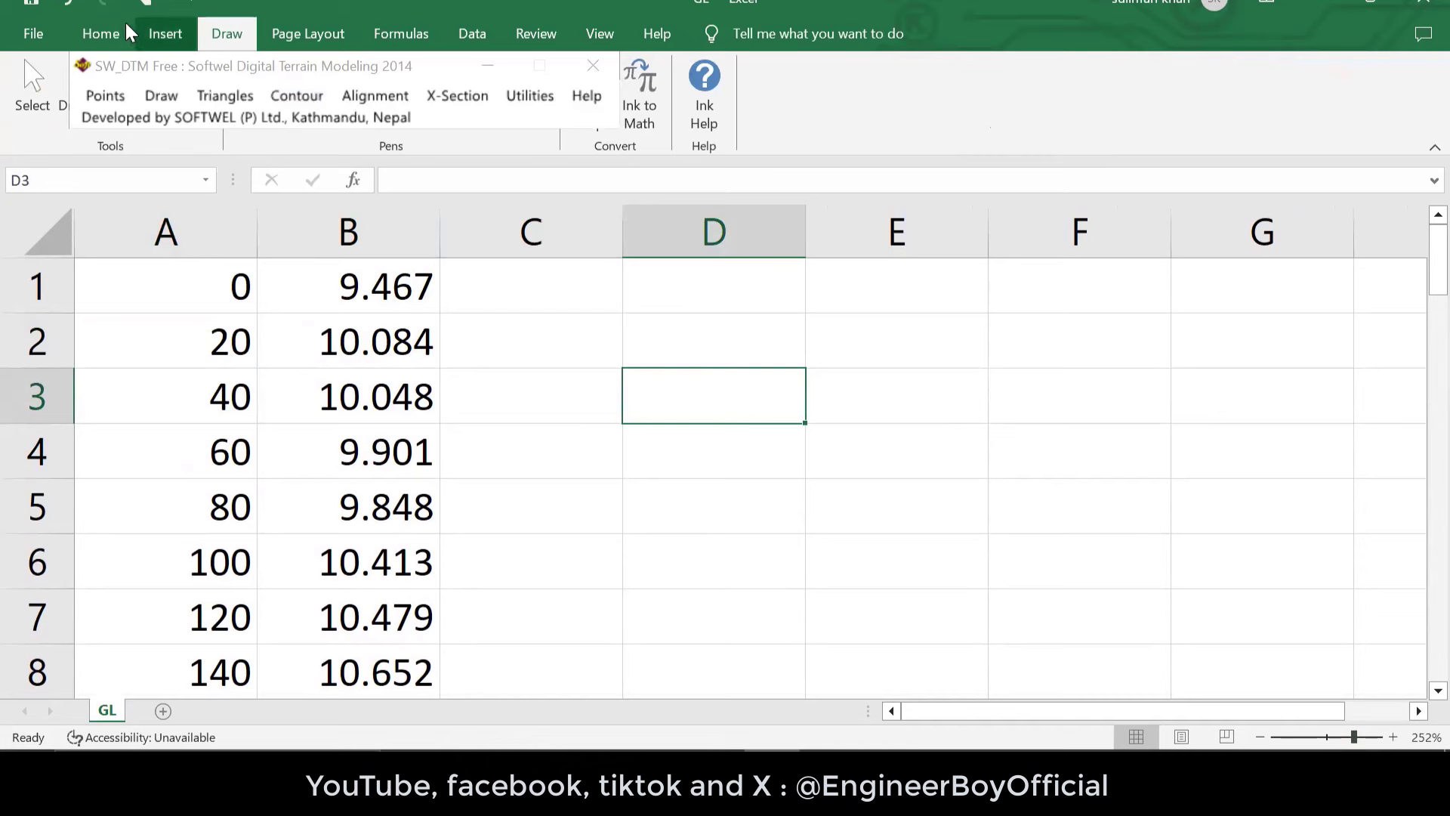
drag(133, 65, 759, 143)
click(666, 572)
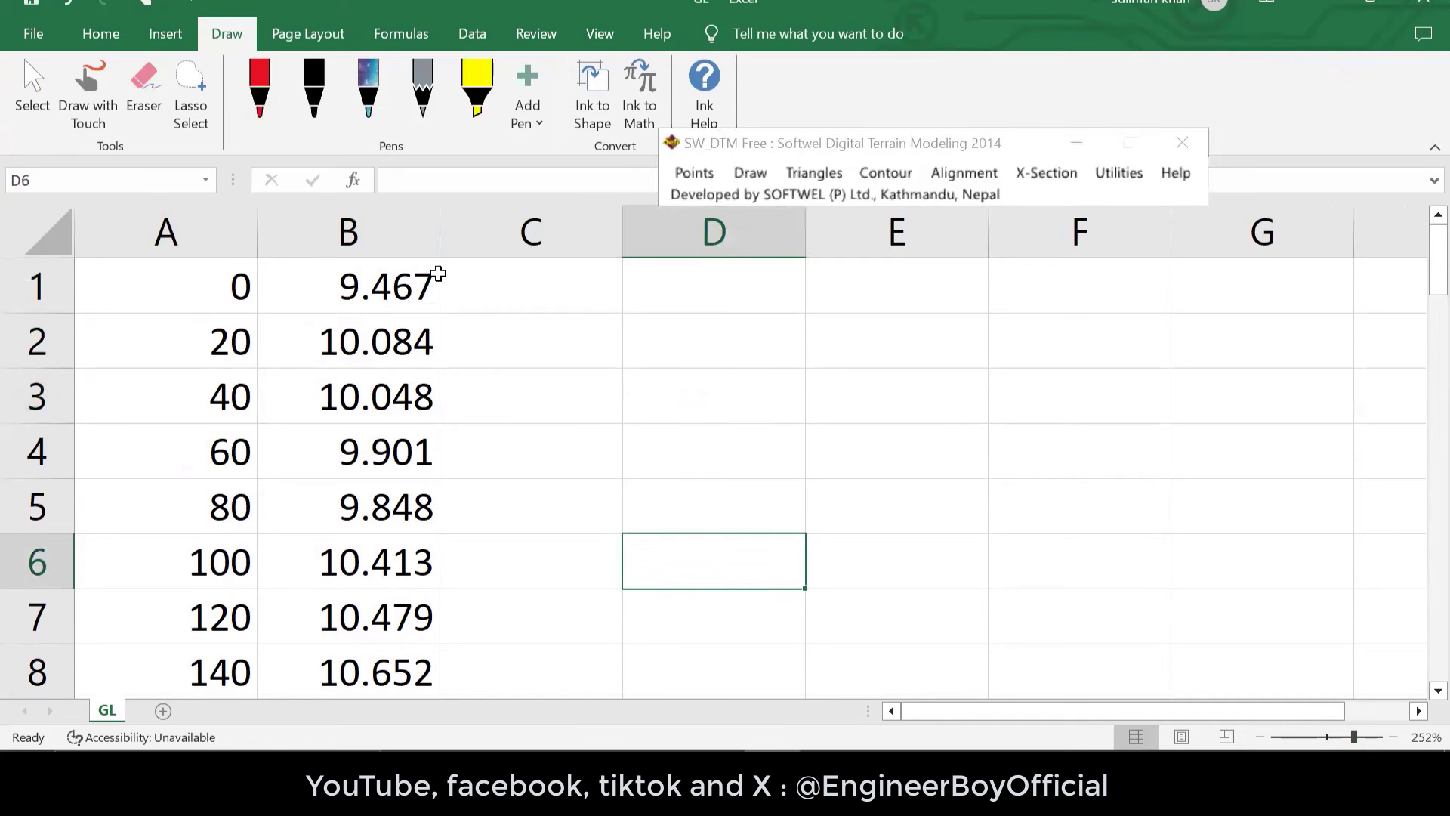
click(259, 89)
mouse_move(560, 512)
mouse_down()
mouse_move(1085, 398)
mouse_move(1257, 456)
mouse_up()
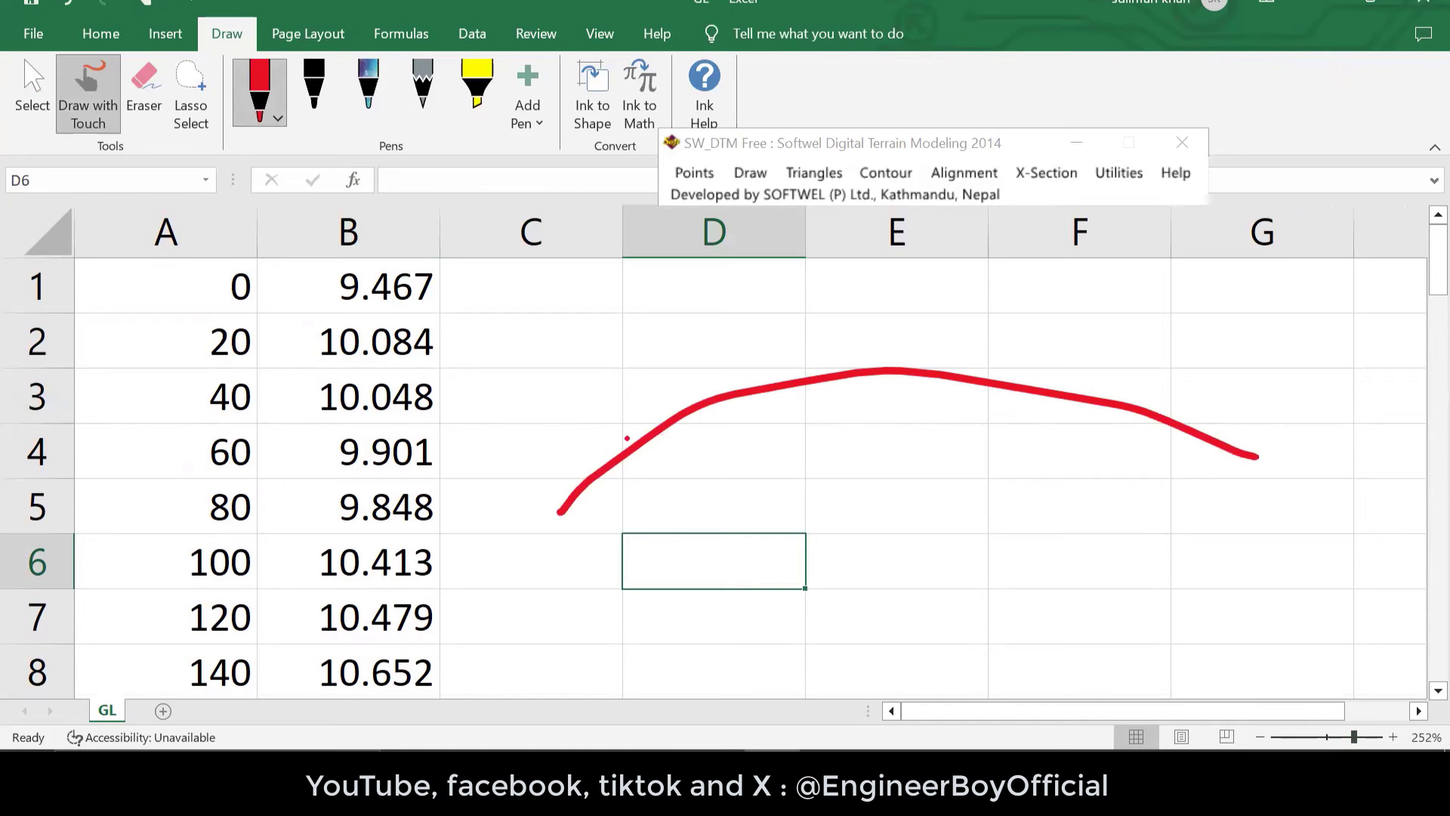
drag(627, 438, 686, 500)
drag(690, 403, 737, 448)
drag(747, 389, 801, 437)
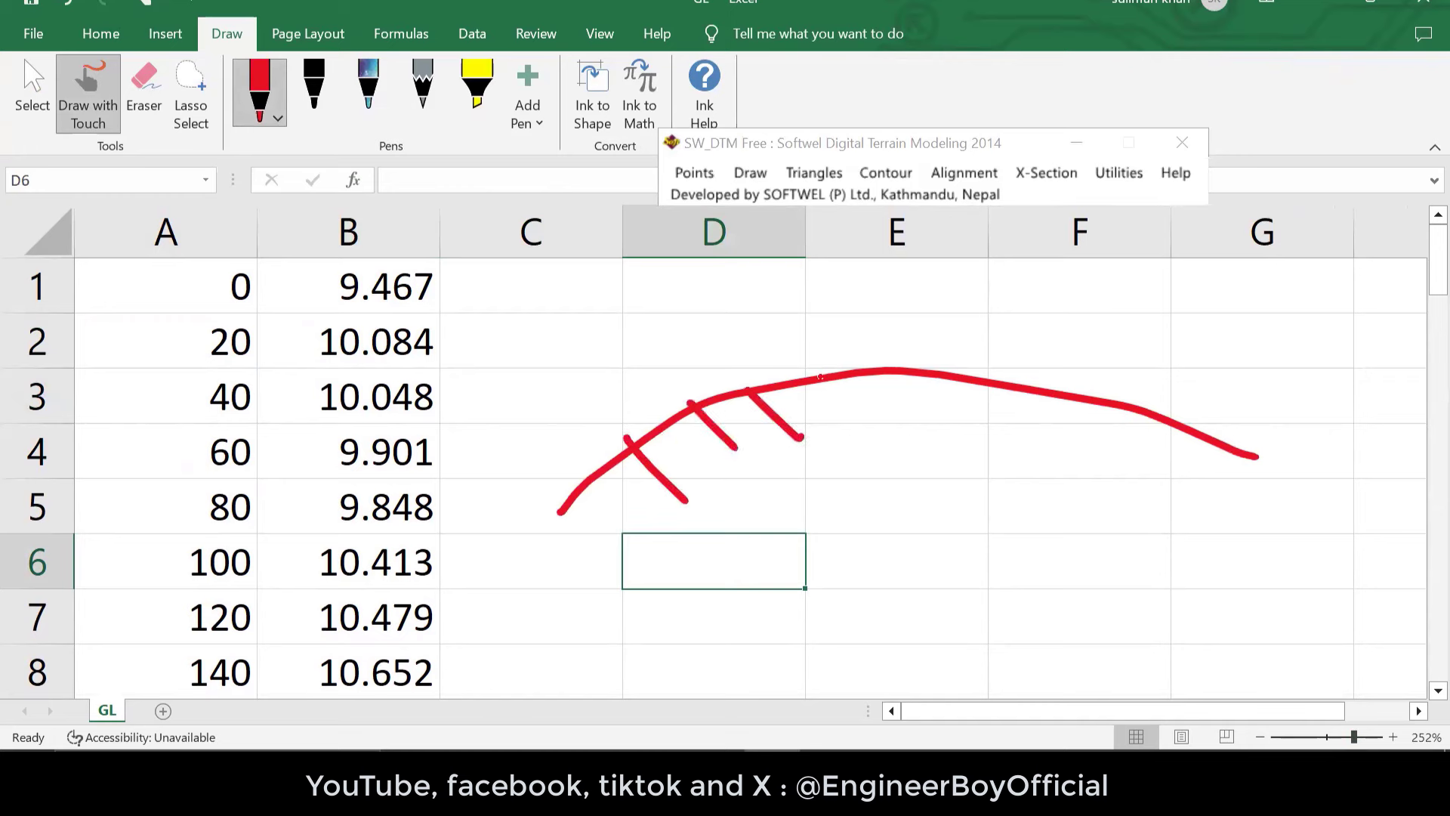
drag(835, 363, 874, 432)
drag(935, 368, 937, 424)
drag(997, 357, 1002, 437)
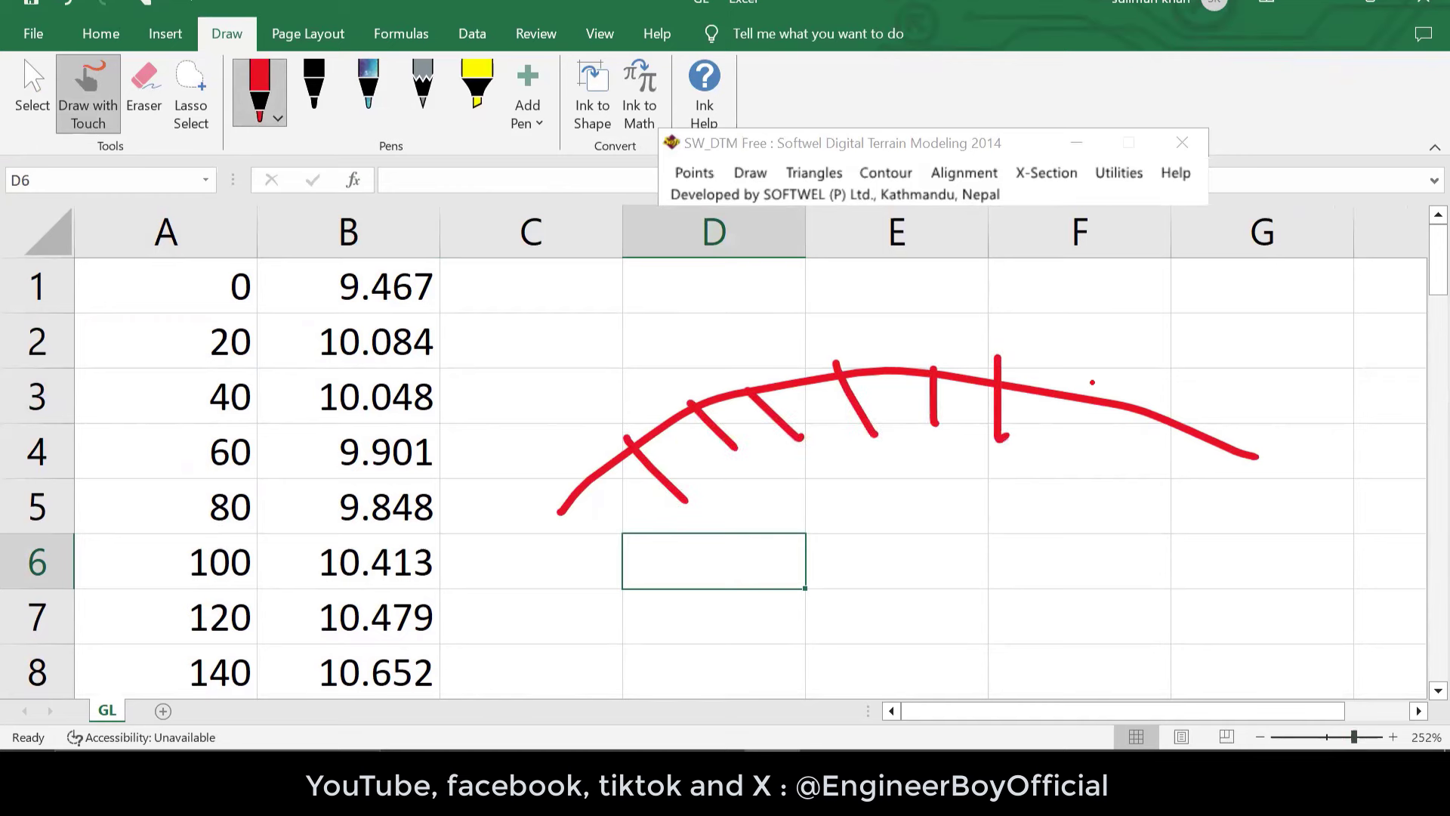
drag(1094, 382, 1062, 453)
Sketch a straight horizontal line with four vertical cross ticks in red ink below the curved alignment.
drag(830, 562, 1338, 556)
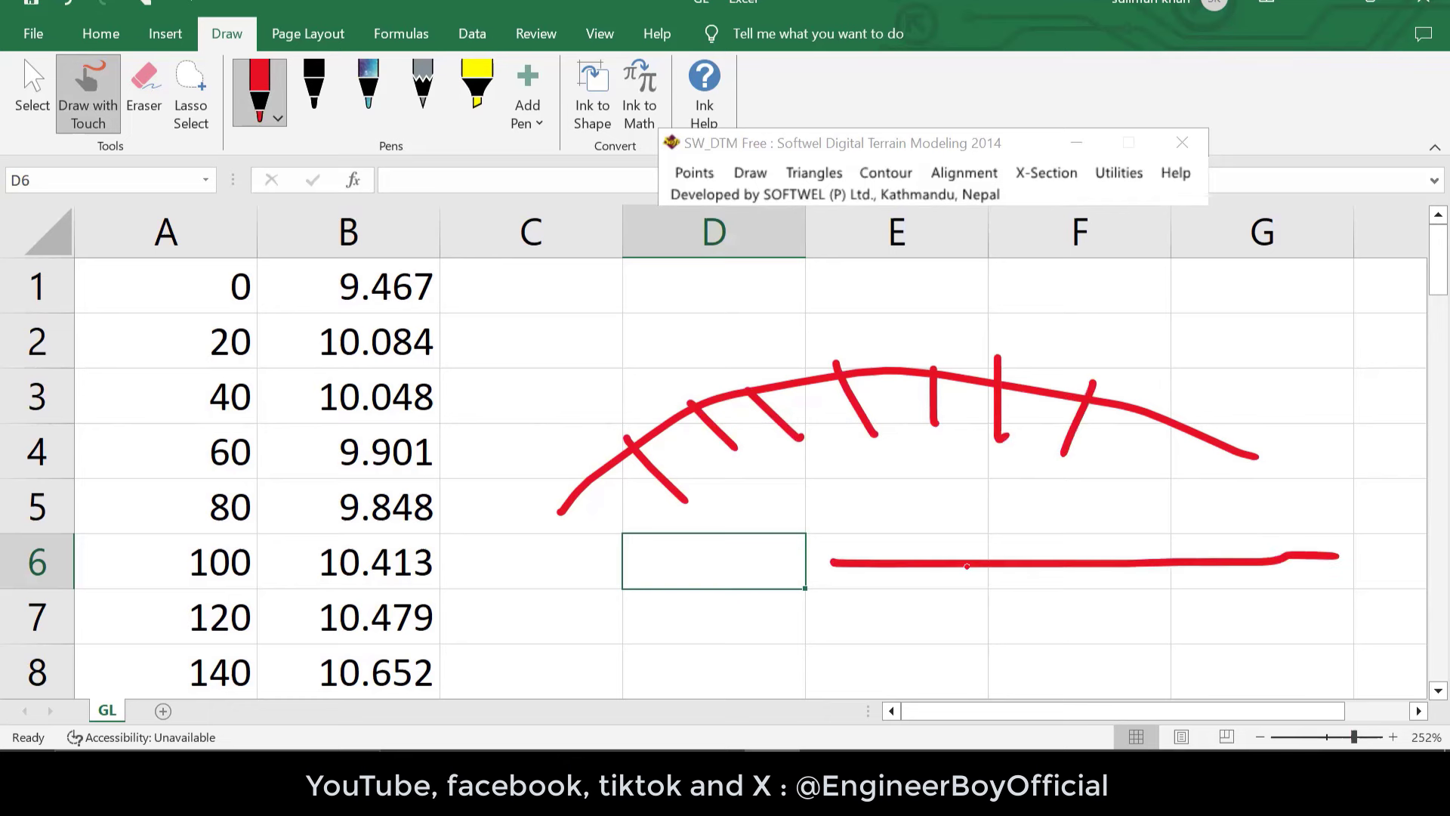
drag(868, 519, 874, 614)
drag(1059, 502, 1068, 604)
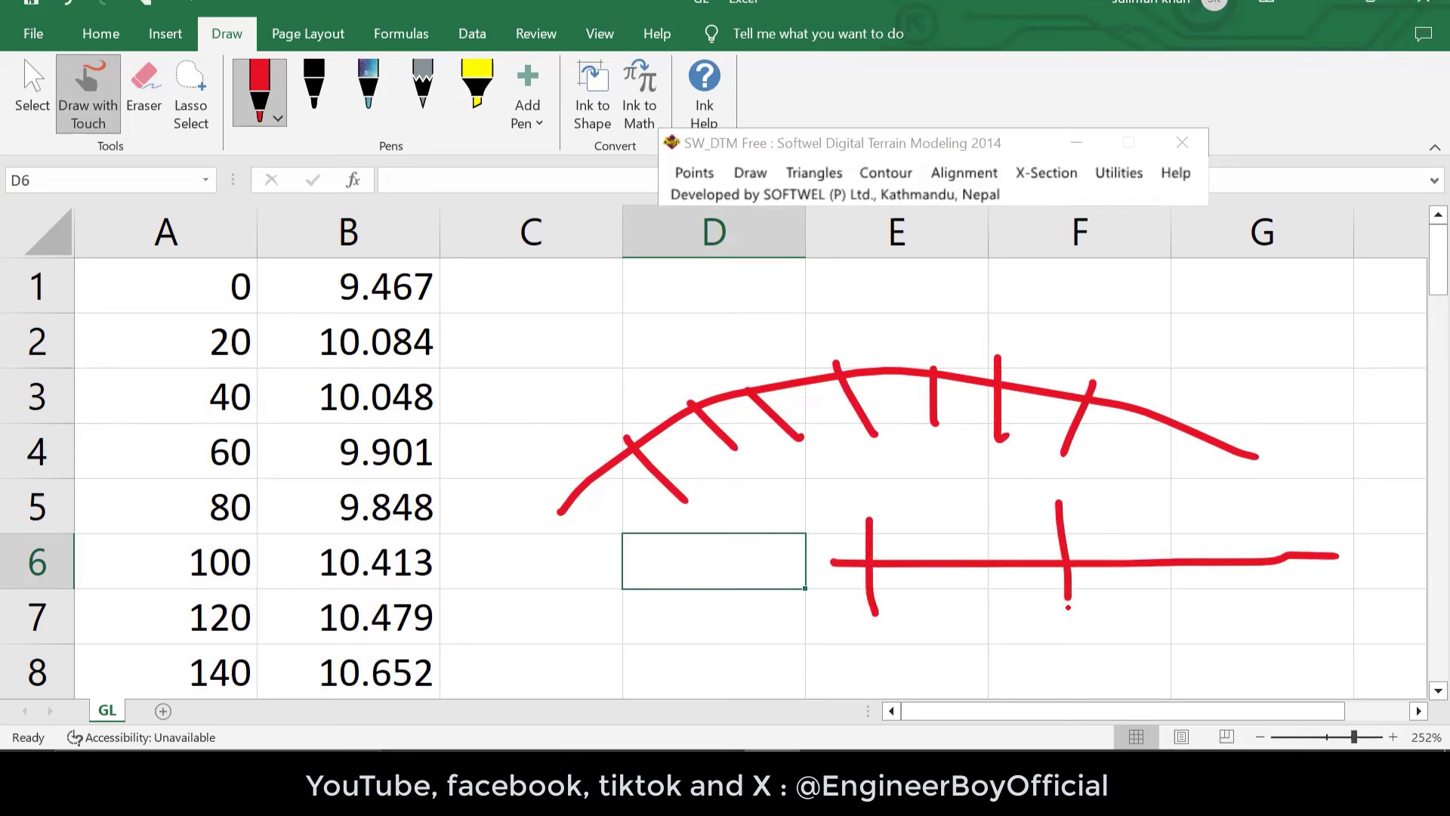
drag(1222, 502, 1246, 623)
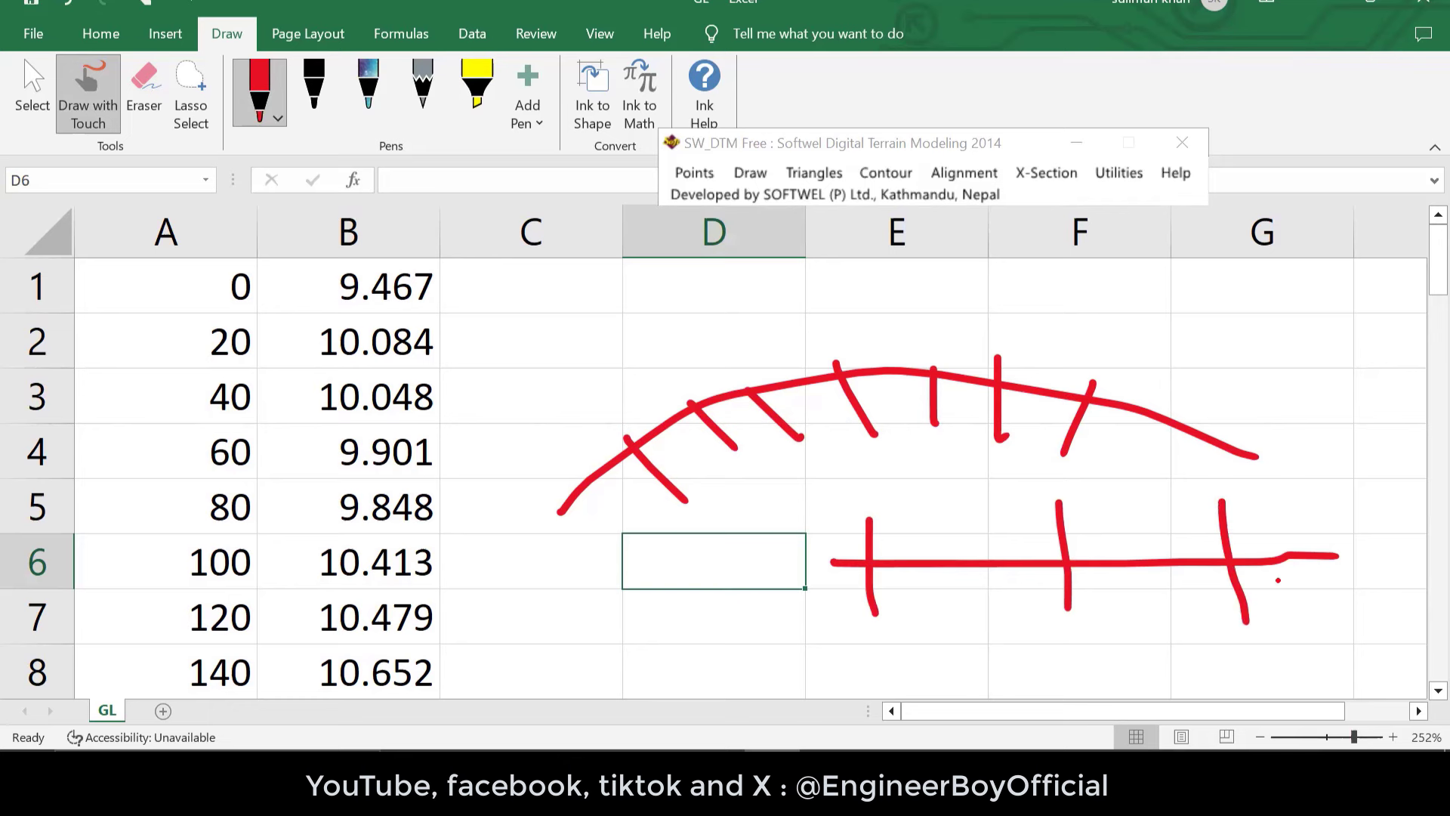
drag(1334, 558, 1390, 560)
drag(1365, 498, 1376, 599)
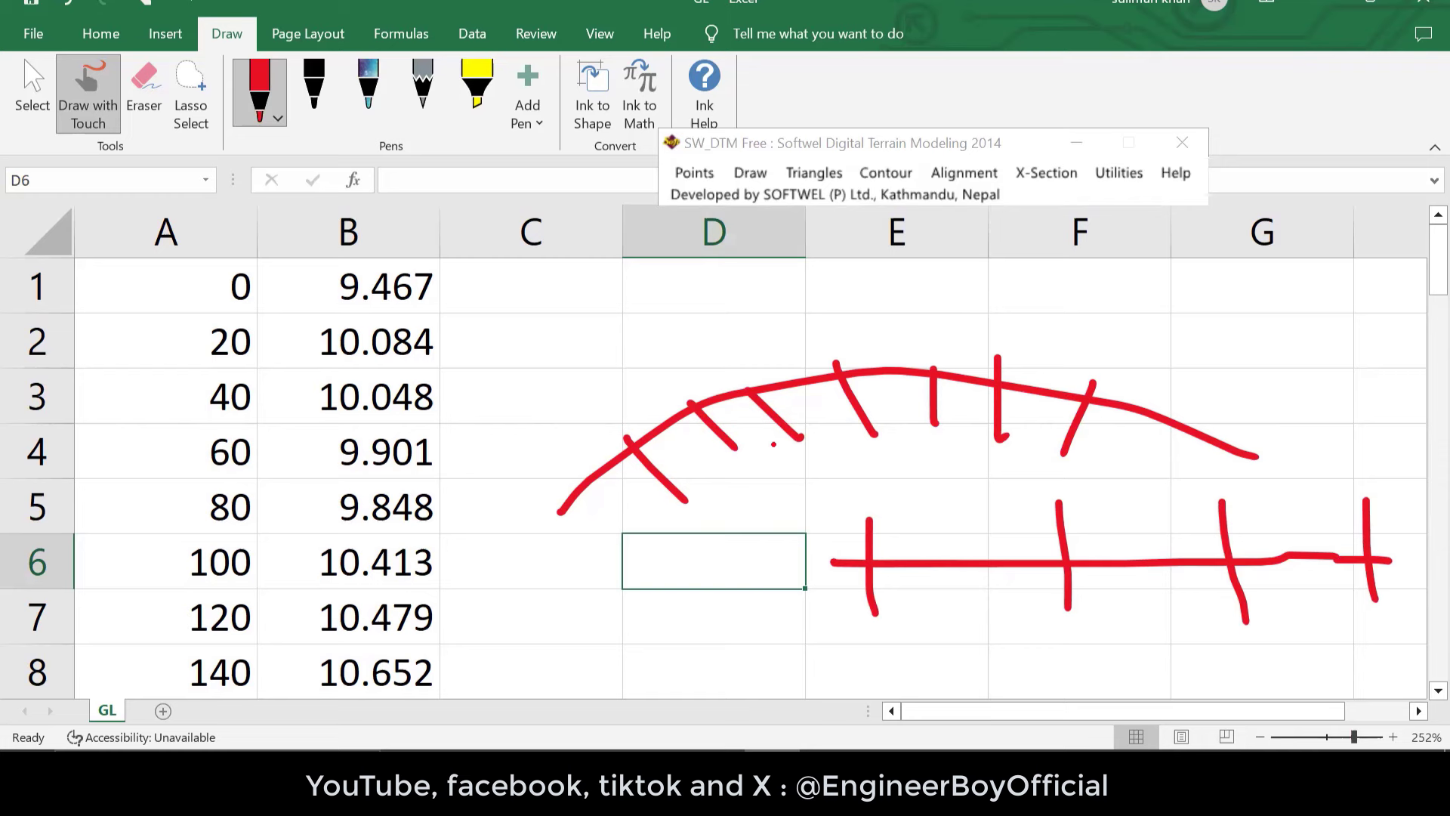
Clear the red ink sketches from the sheet and point out the first chainage and its level.
key(Escape)
click(651, 394)
click(543, 483)
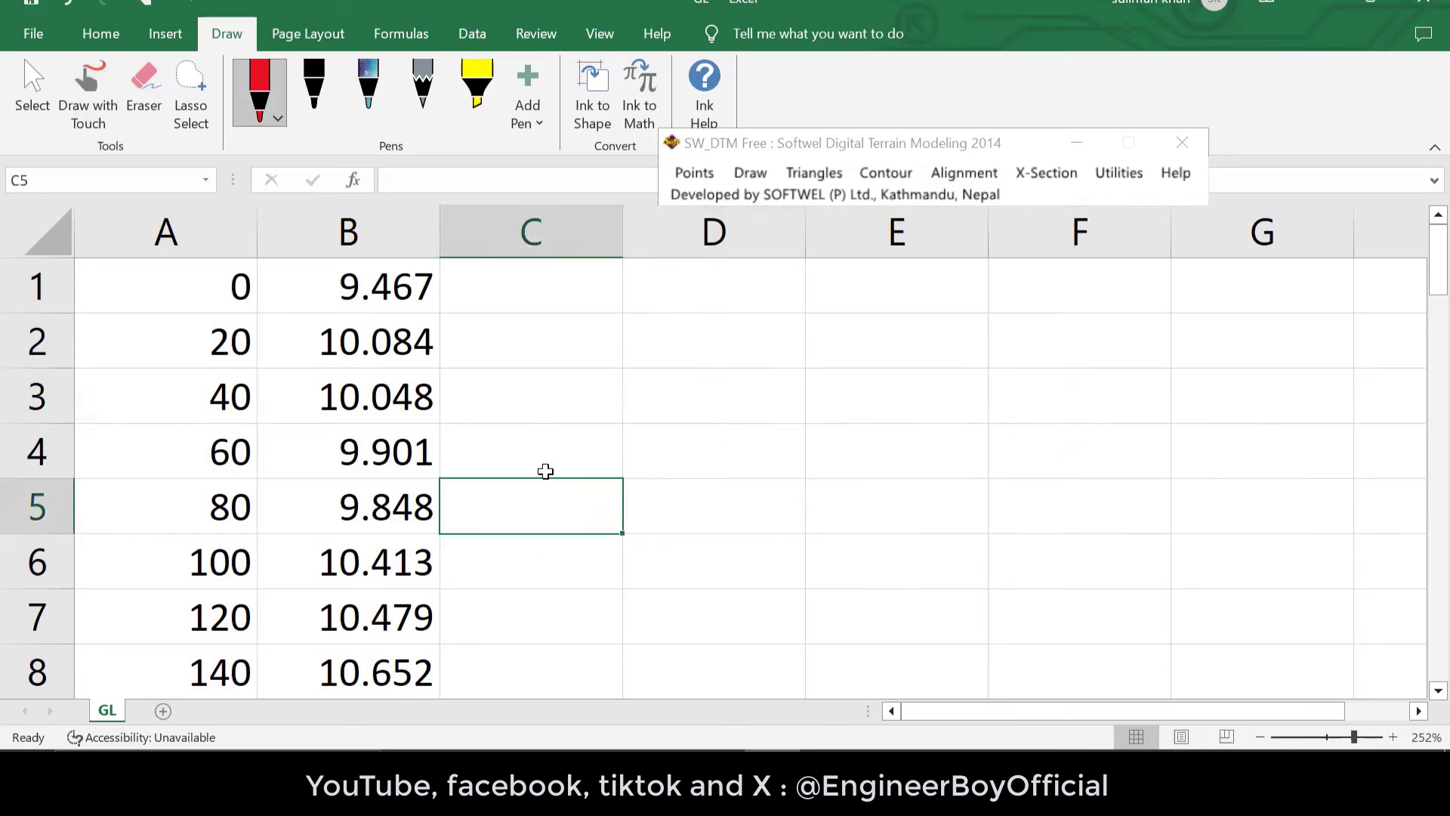
click(215, 270)
click(319, 283)
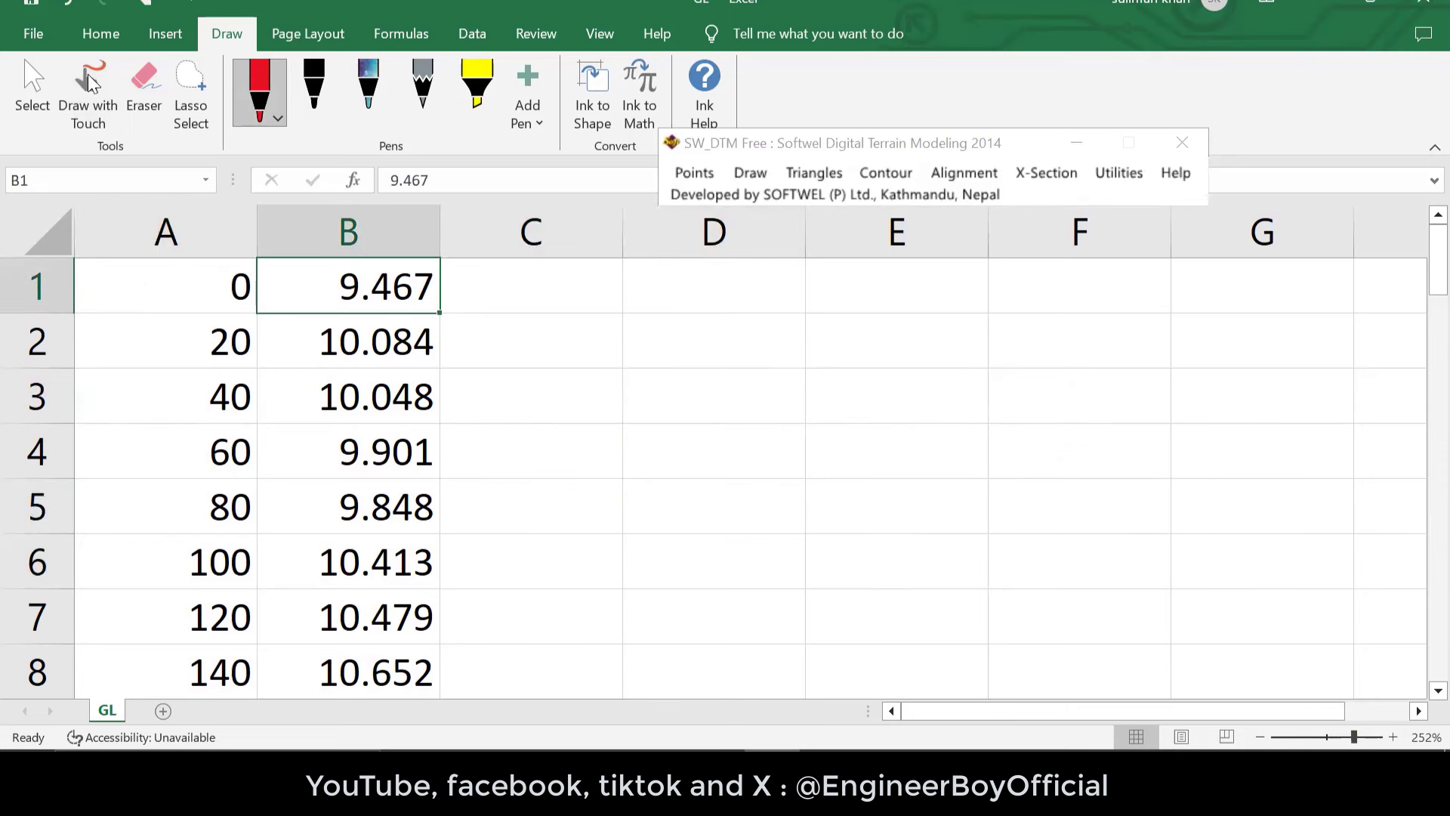
Check the CSV (Comma delimited) save format for GL on the Desktop, cancel, and close the workbook without saving.
click(32, 30)
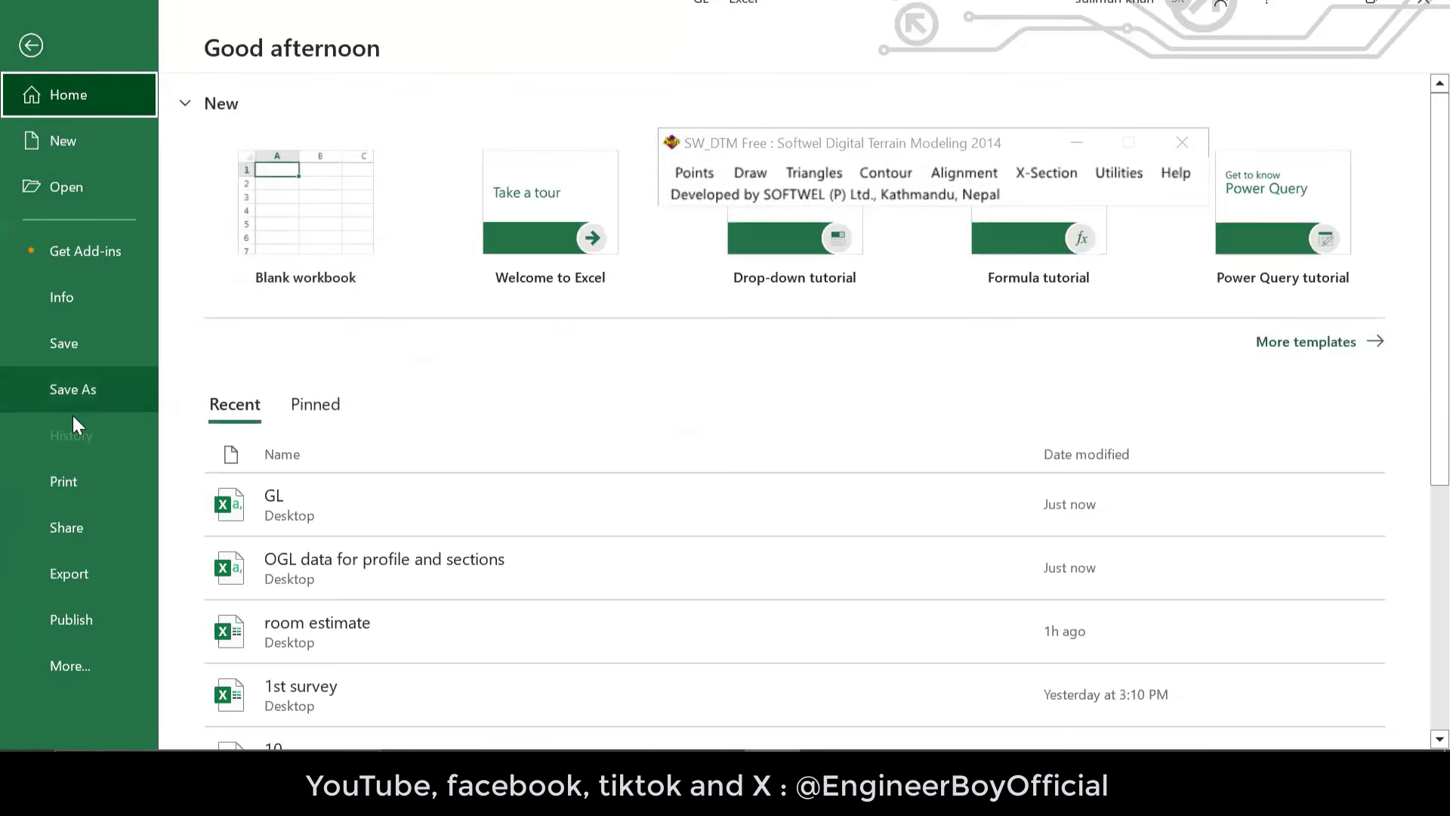
click(83, 387)
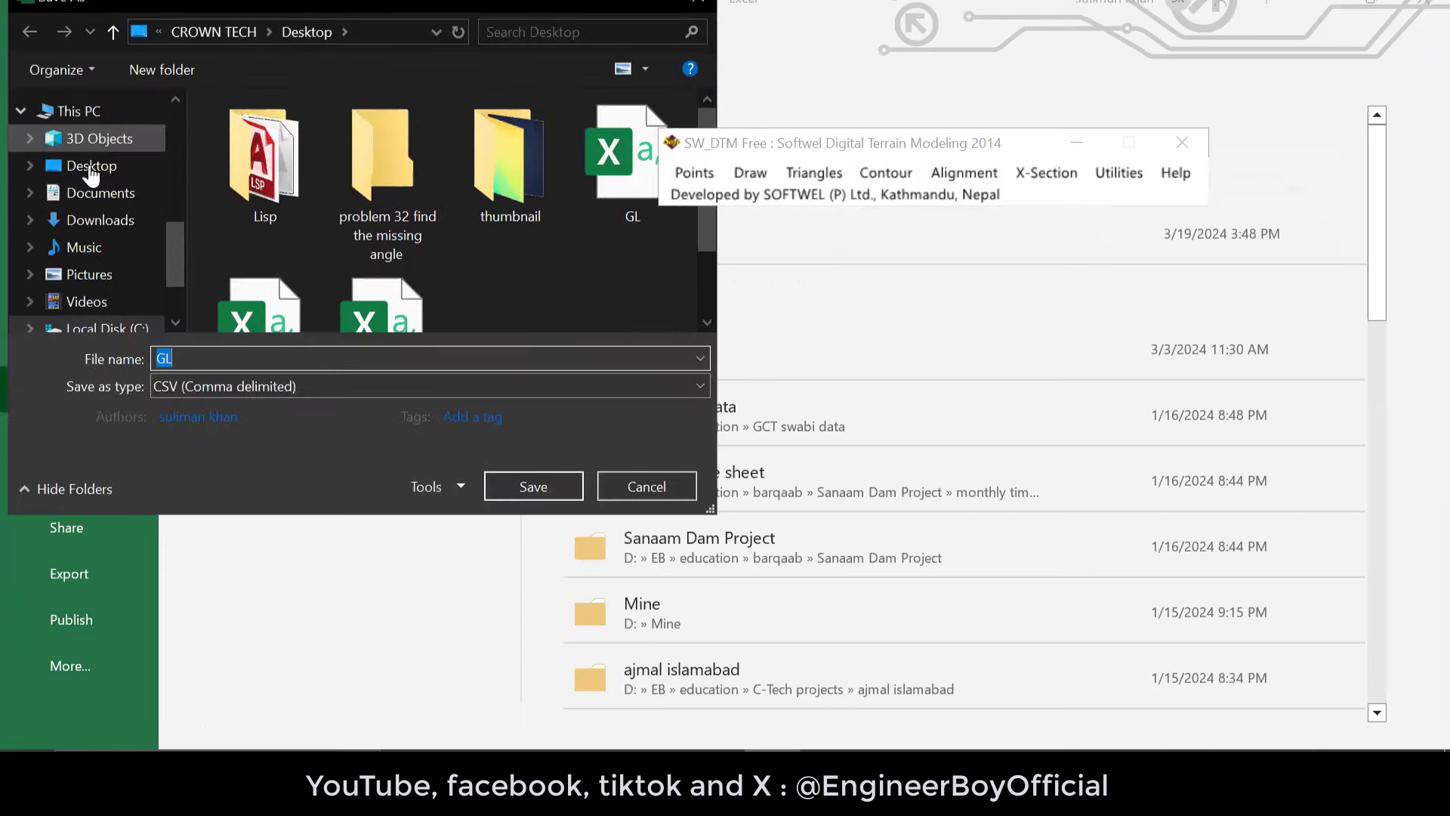
click(94, 168)
click(191, 392)
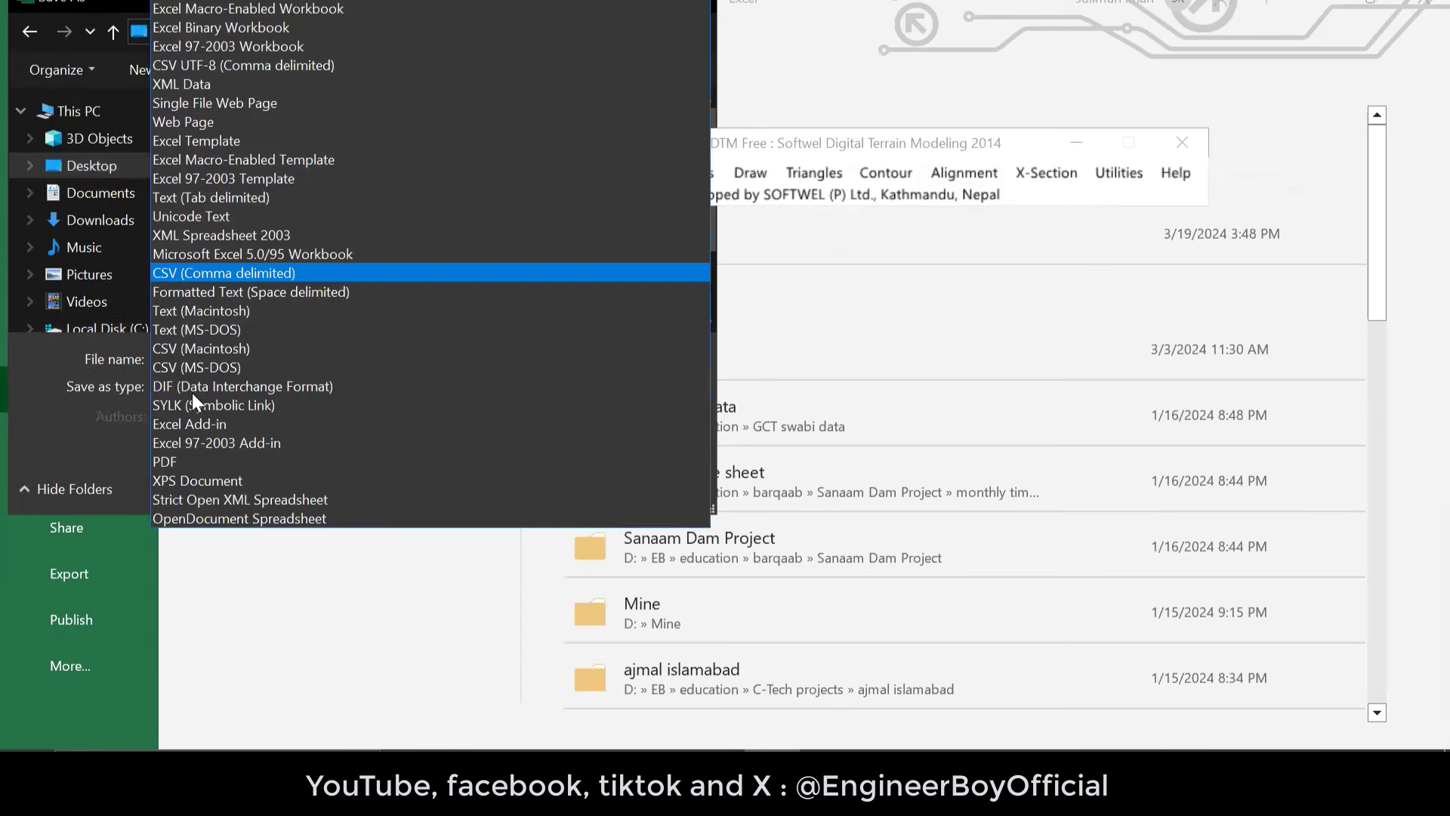
click(249, 274)
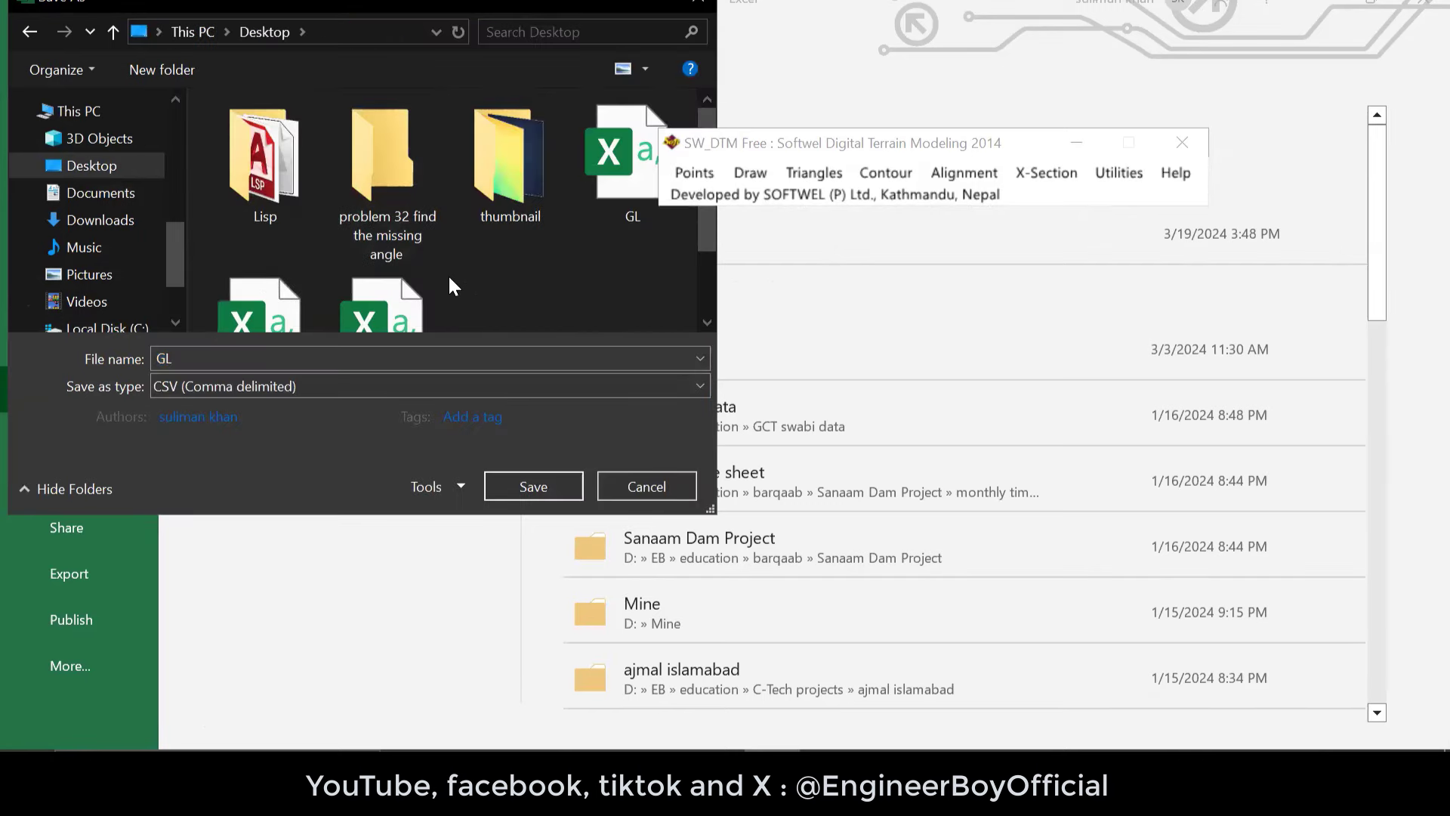
click(236, 385)
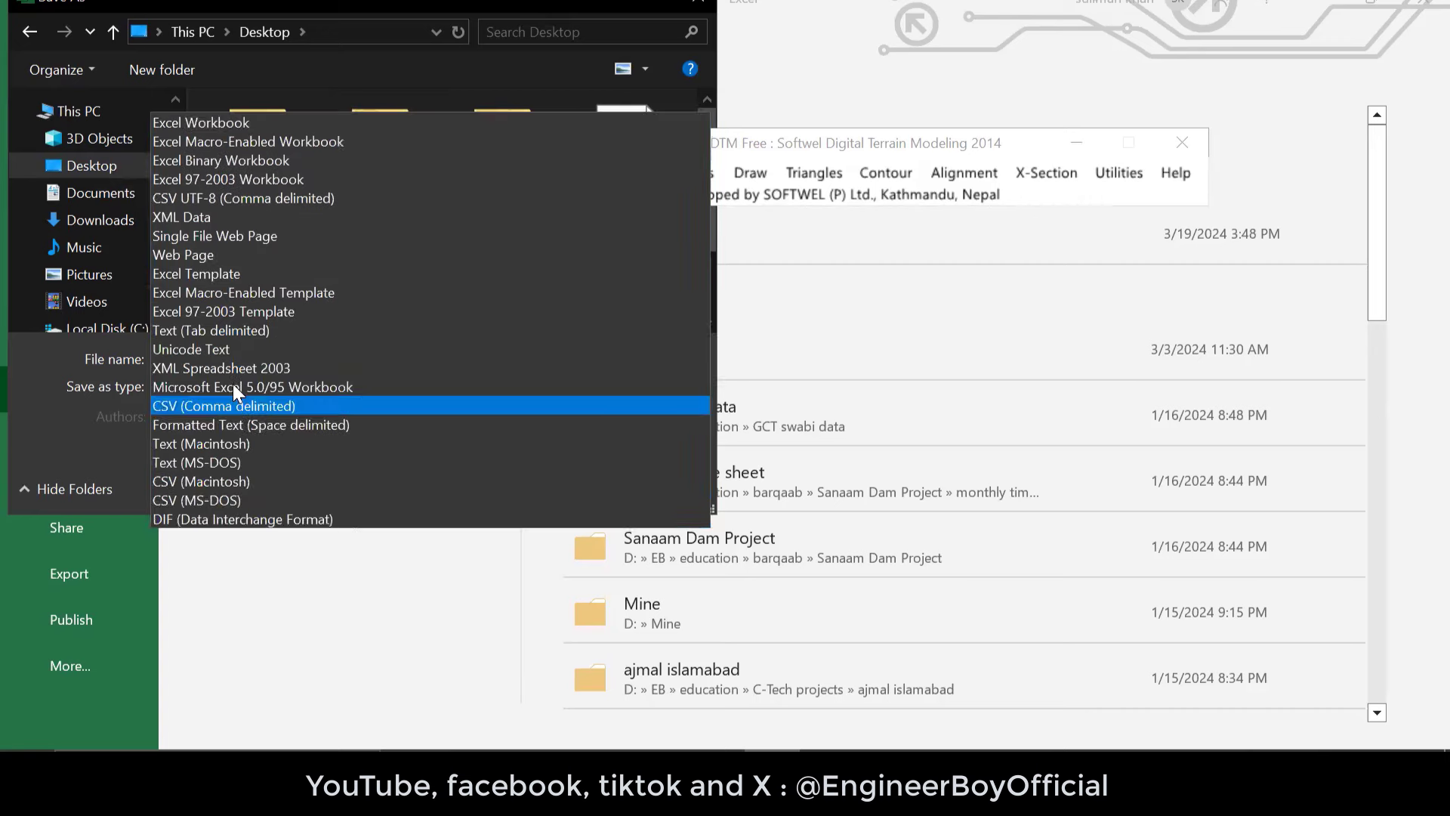
click(64, 439)
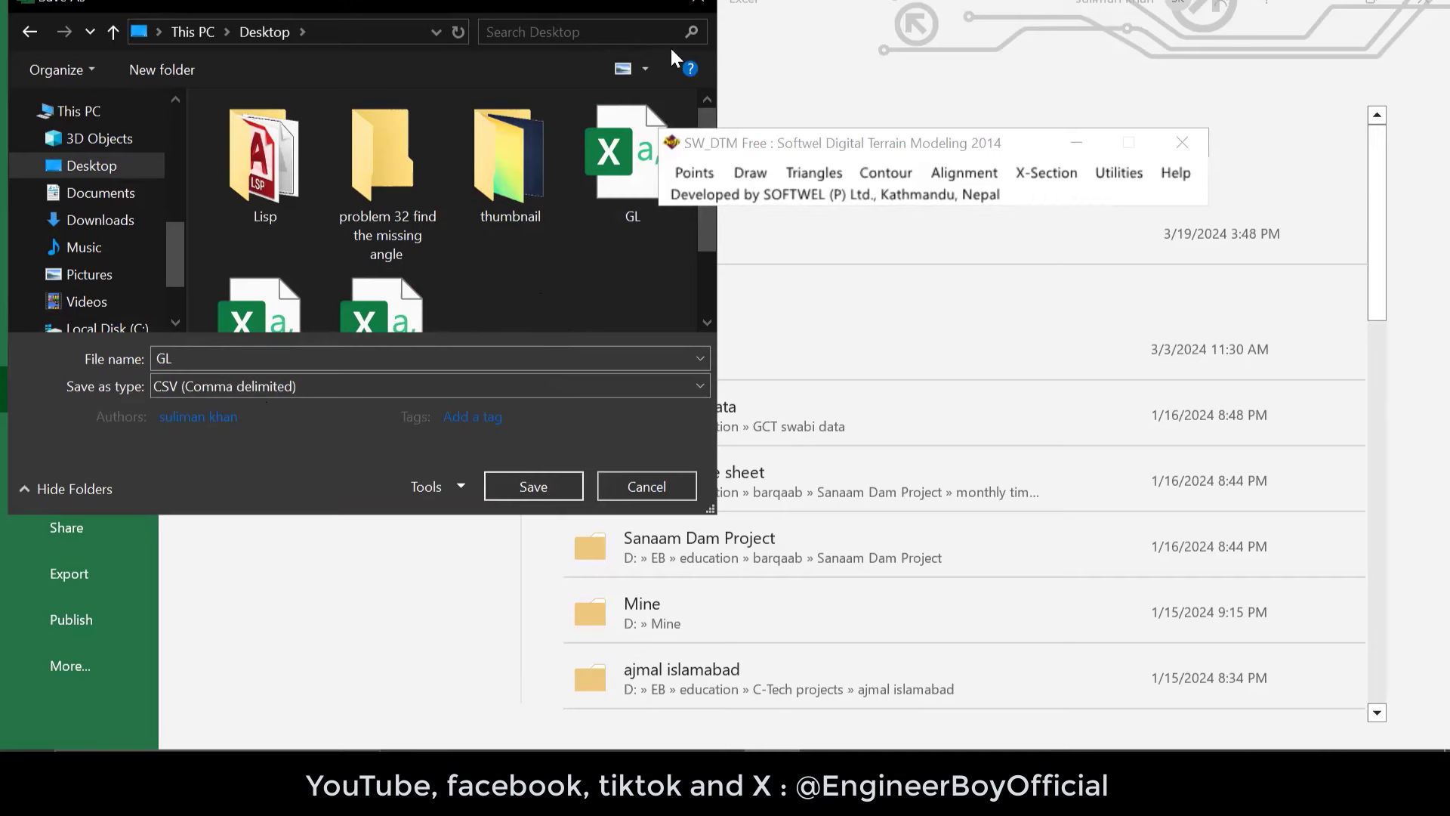
click(699, 8)
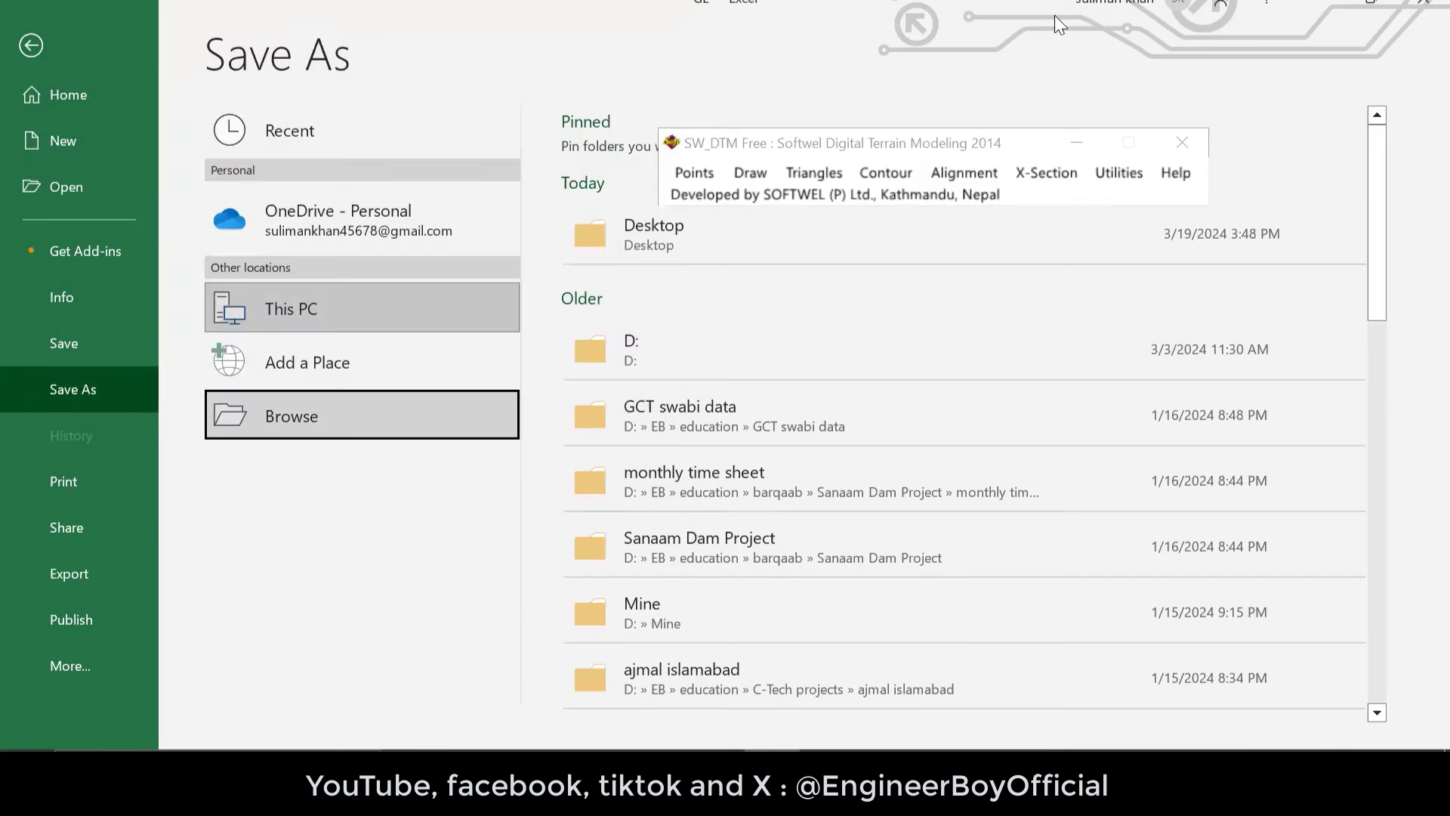
click(1420, 4)
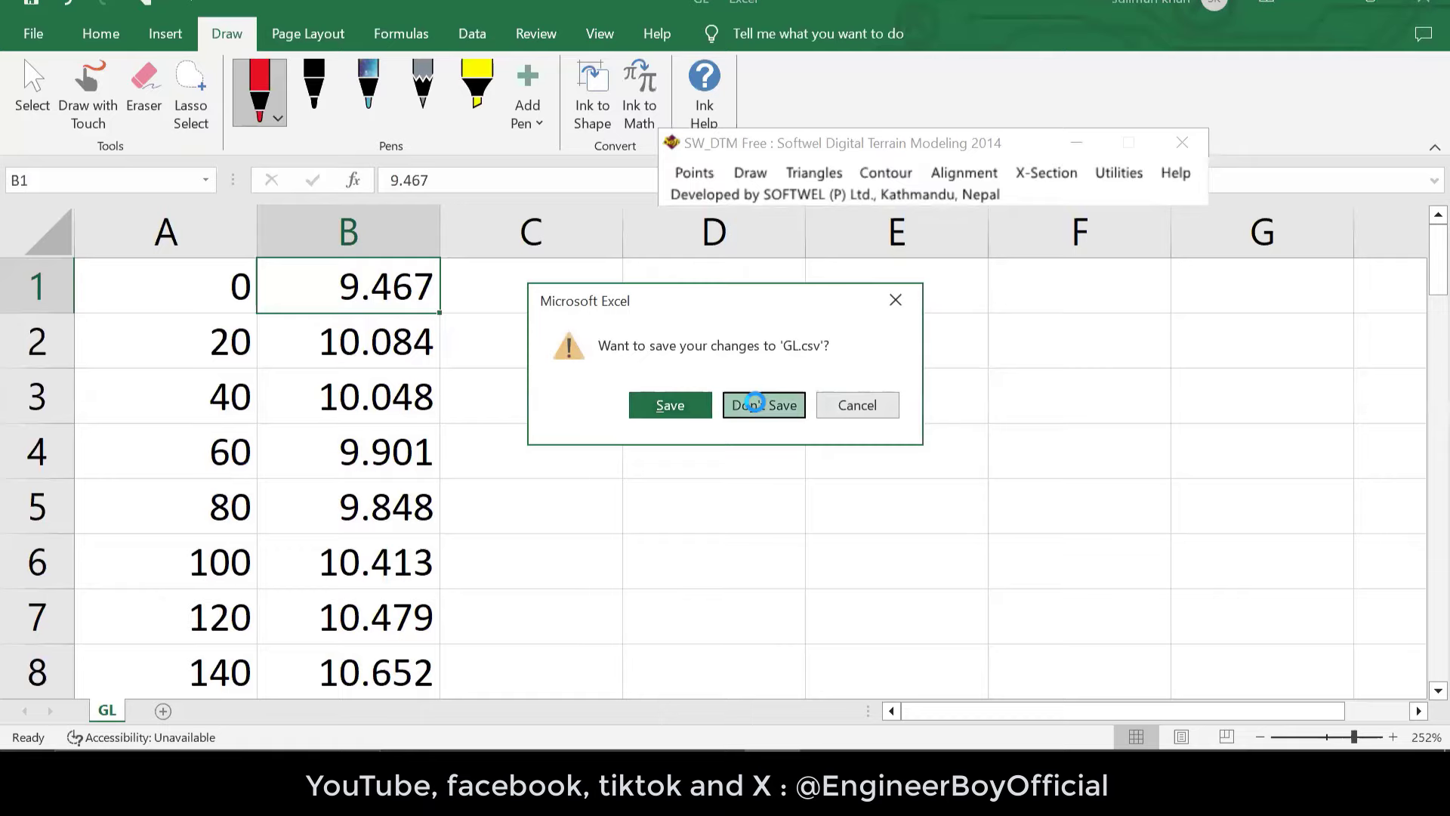
click(761, 408)
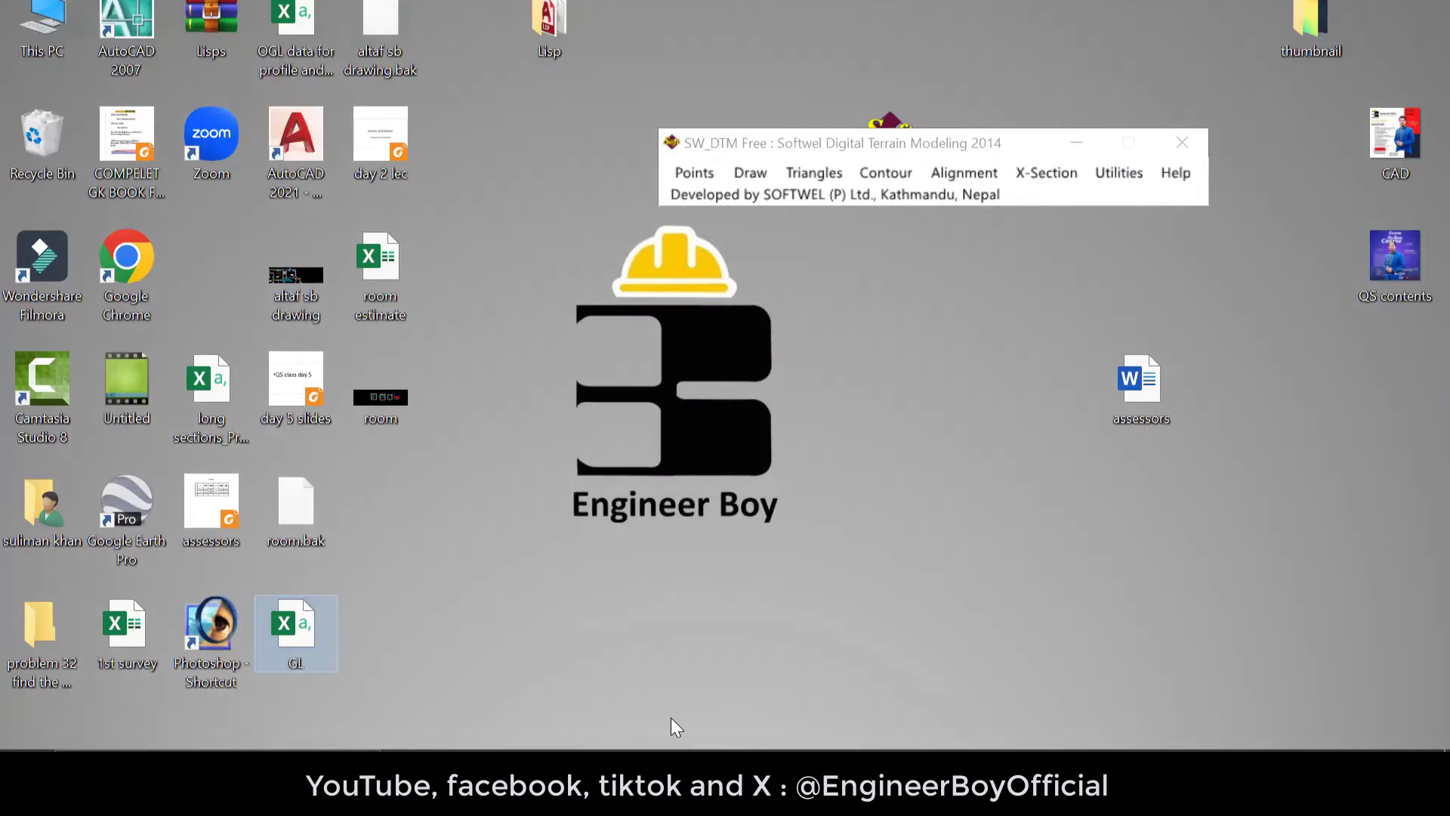
Switch to the empty Drawing1 in AutoCAD and move the SW_DTM window clear of the drawing area.
click(608, 670)
click(687, 144)
drag(687, 147, 204, 62)
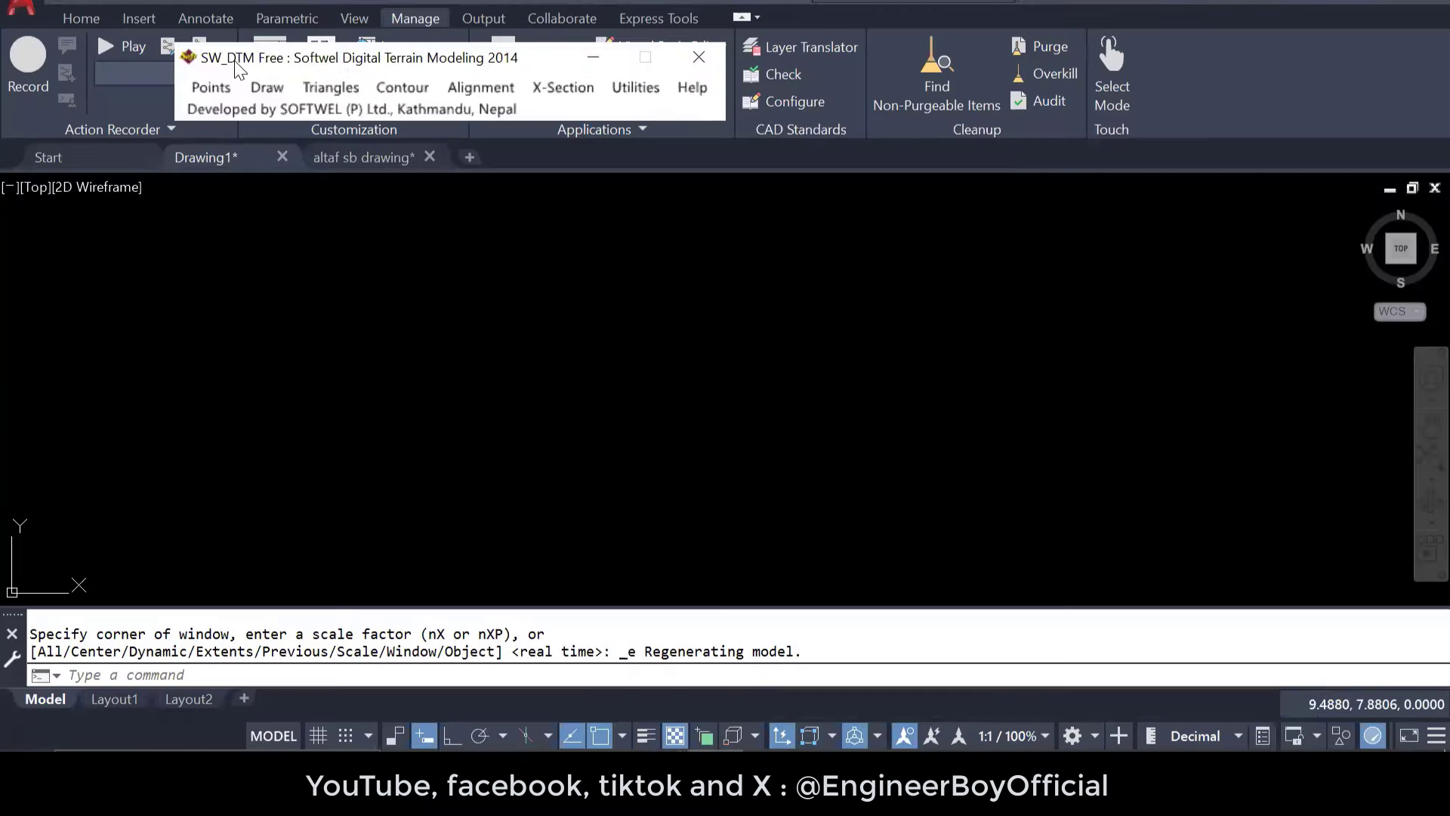
click(570, 349)
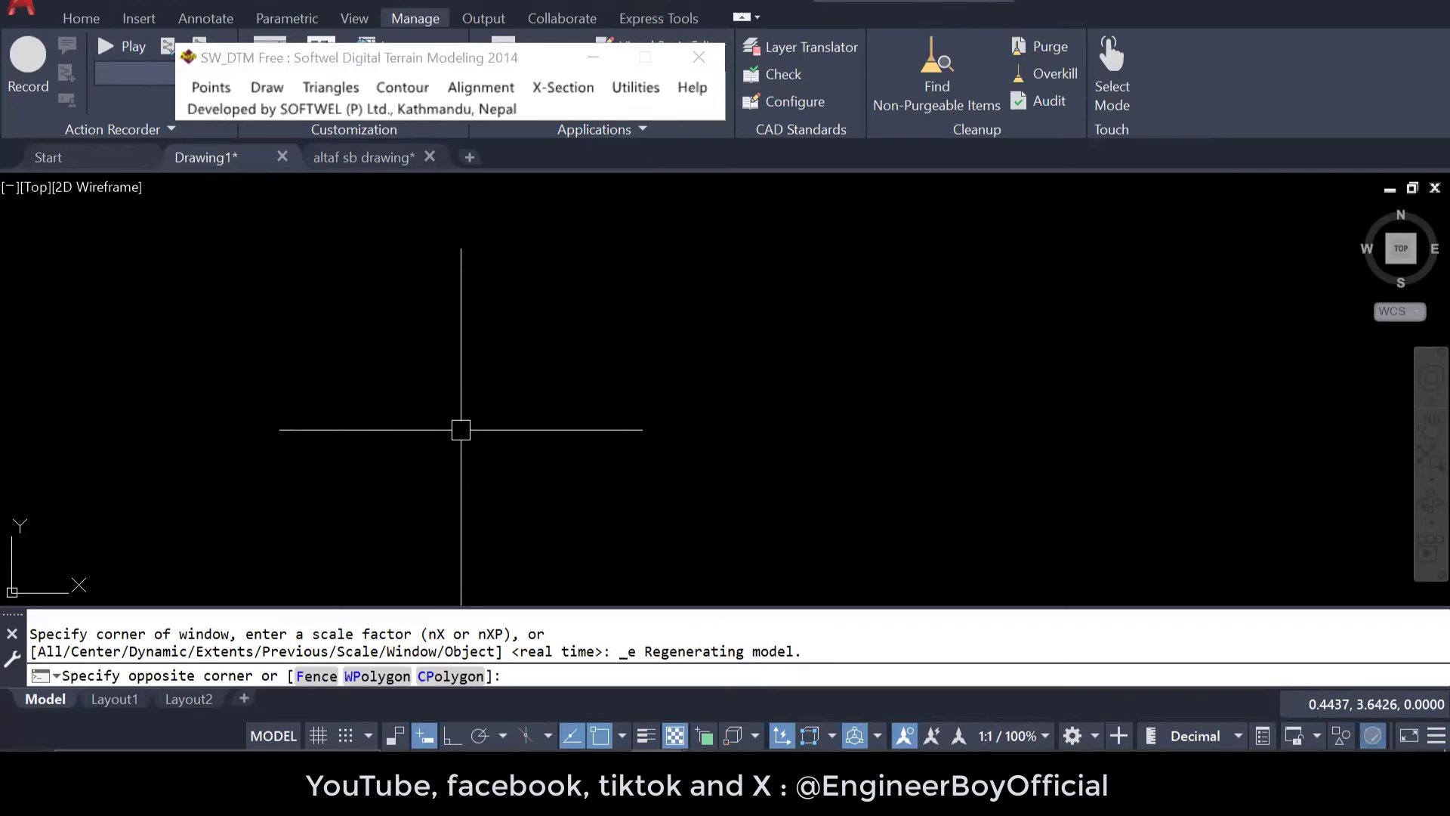
click(457, 421)
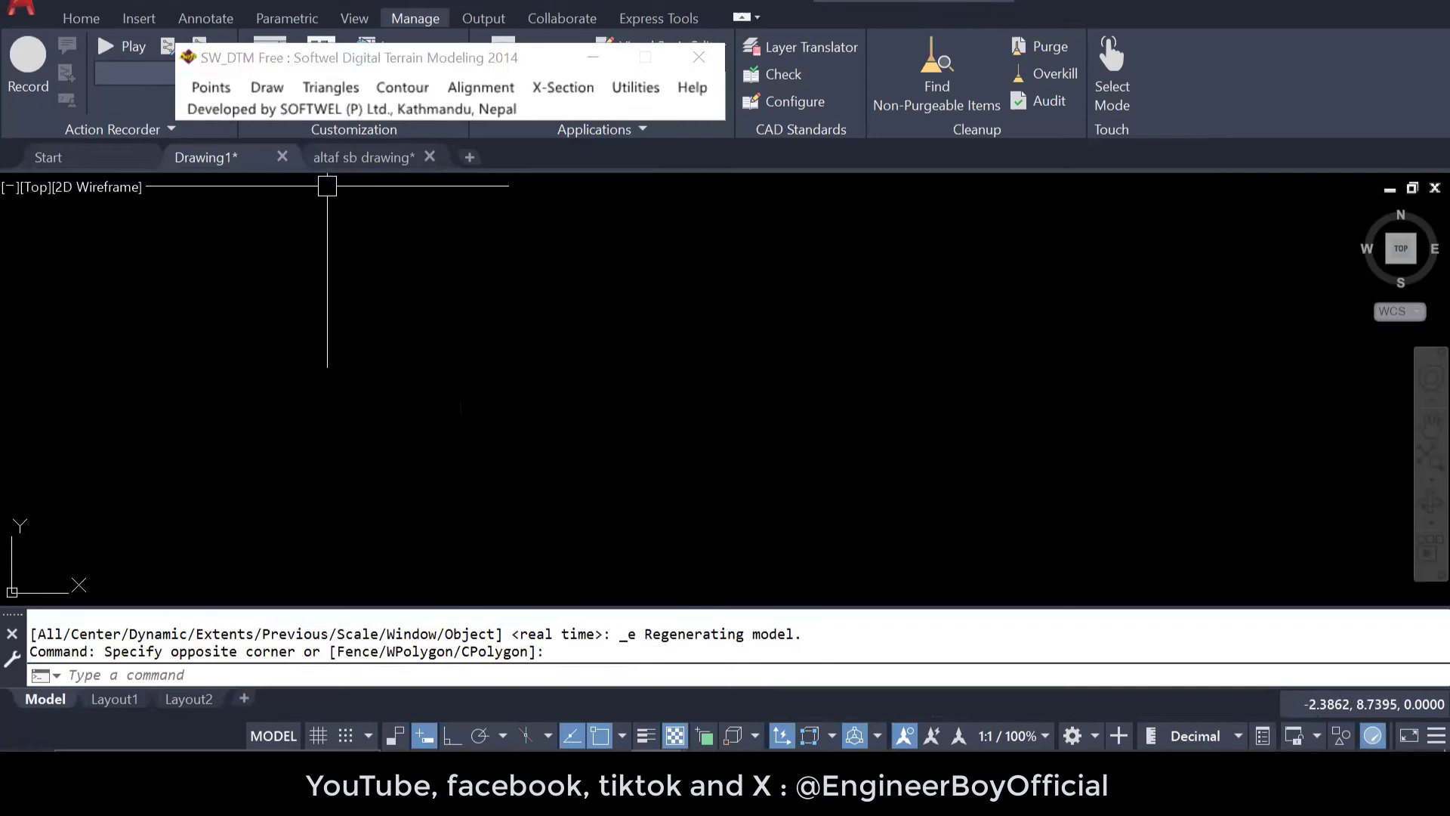
Open Draw L-Profile, move its dialog clear of the drawing's edge, and set the data source to From External File.
click(570, 88)
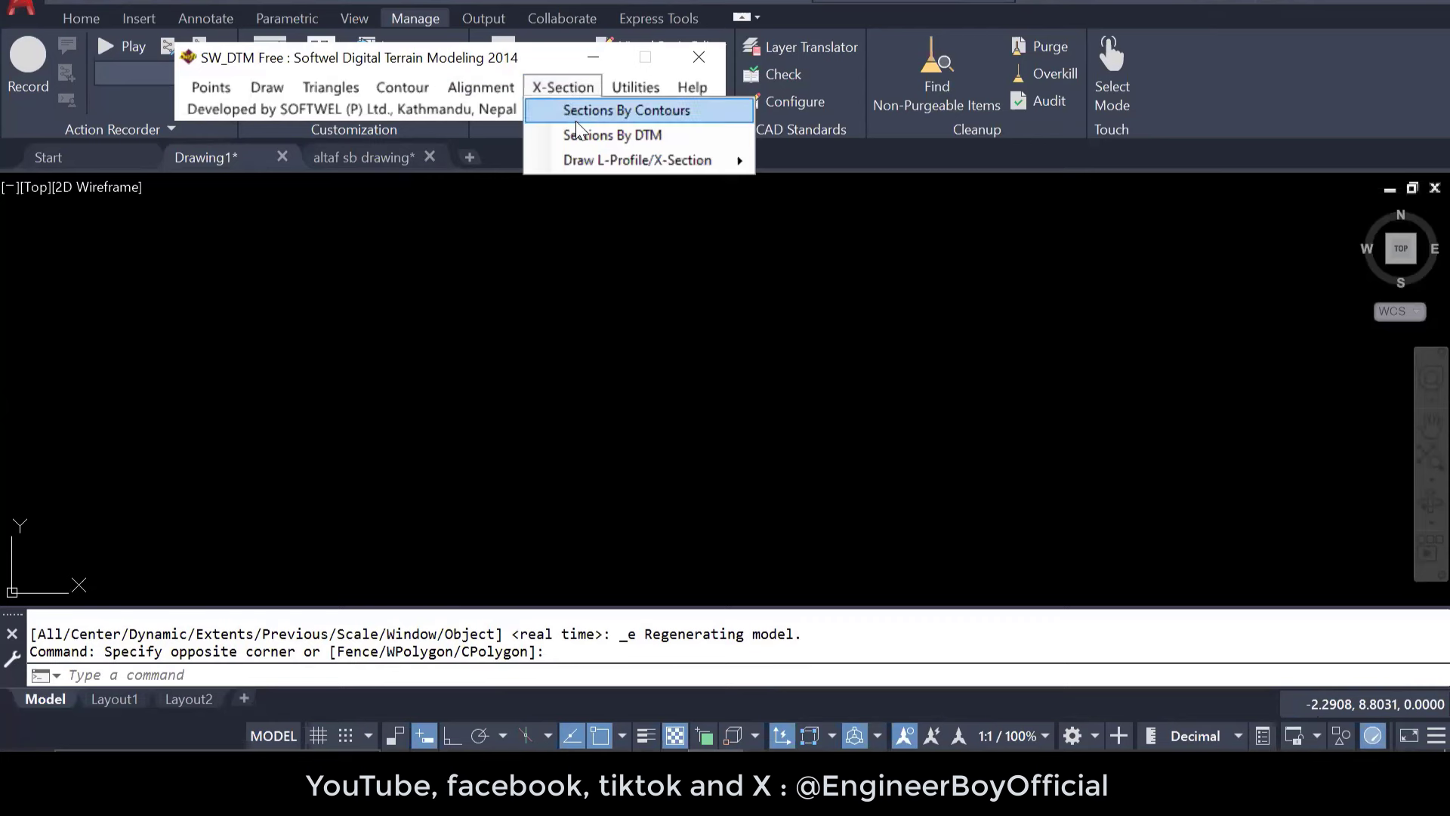
mouse_move(613, 168)
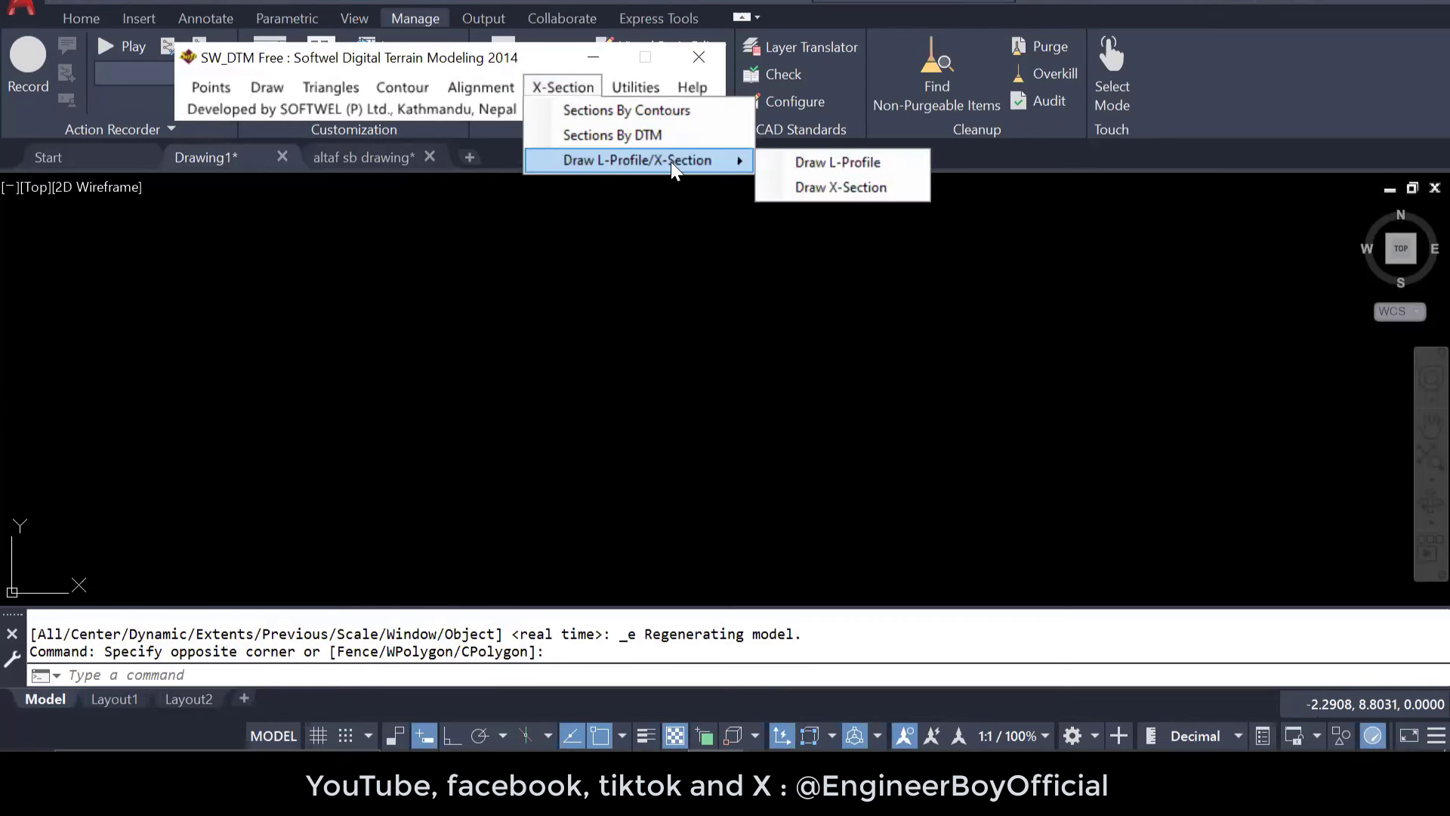
click(853, 167)
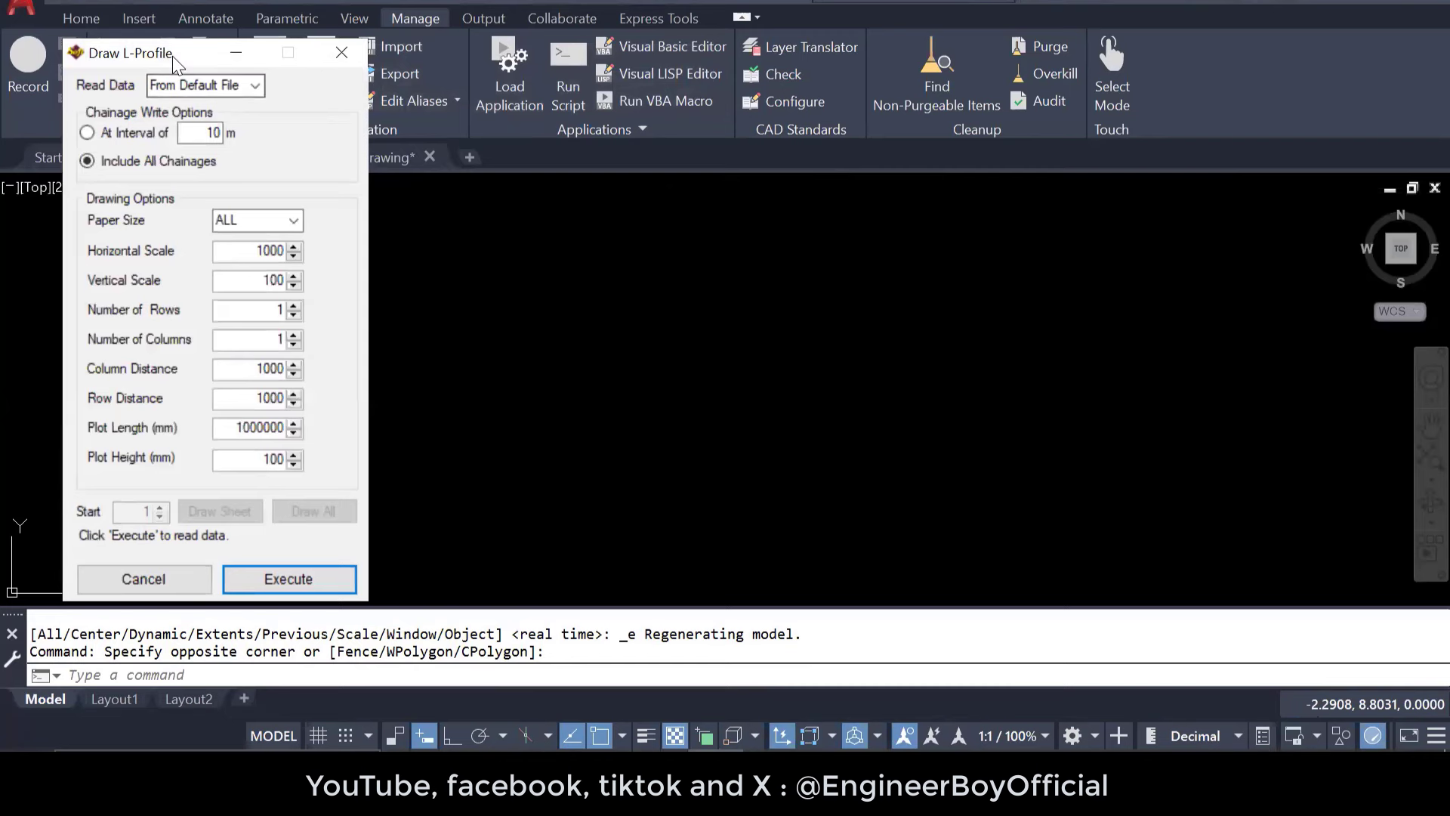
drag(173, 58, 331, 54)
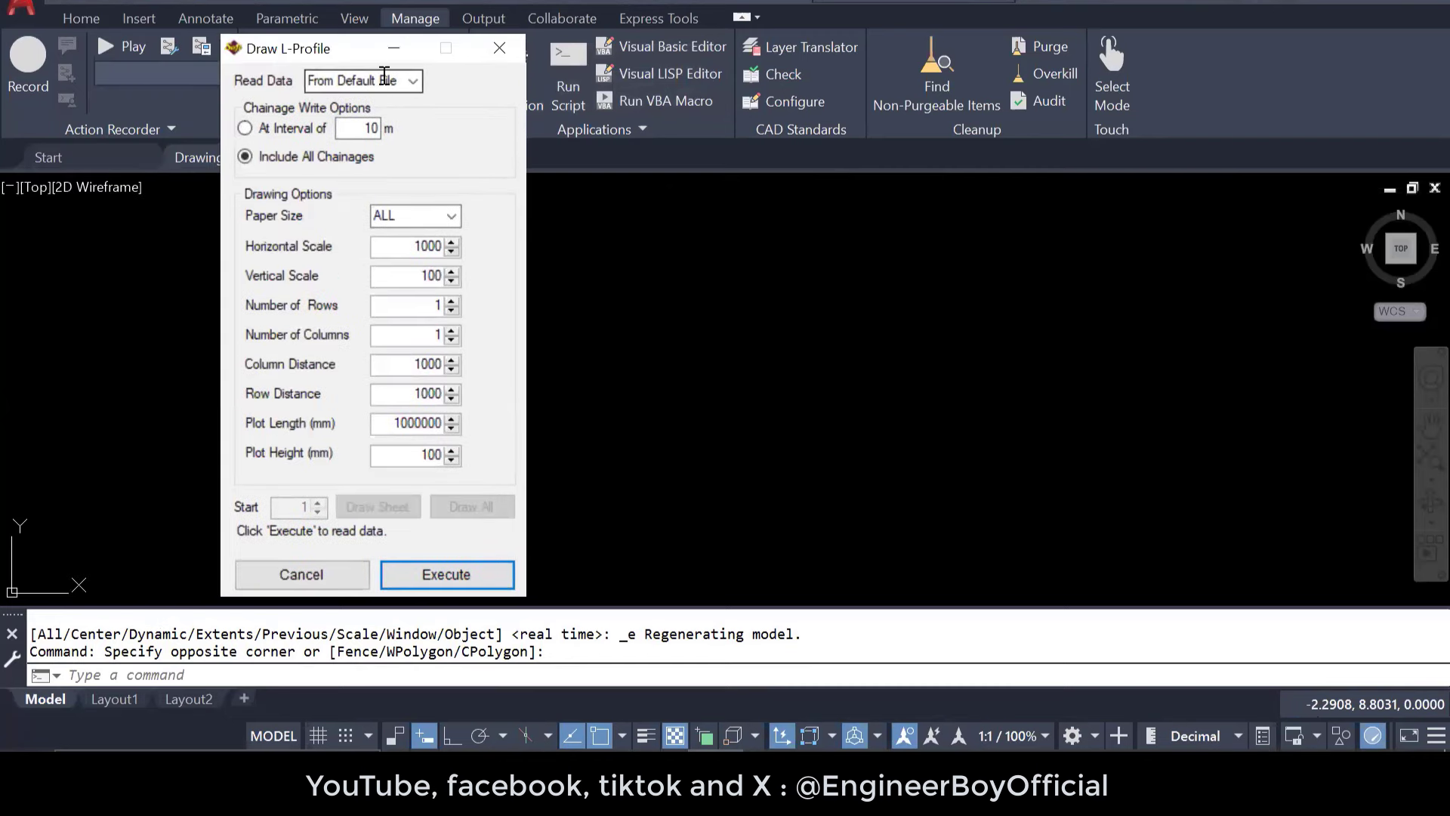
click(413, 81)
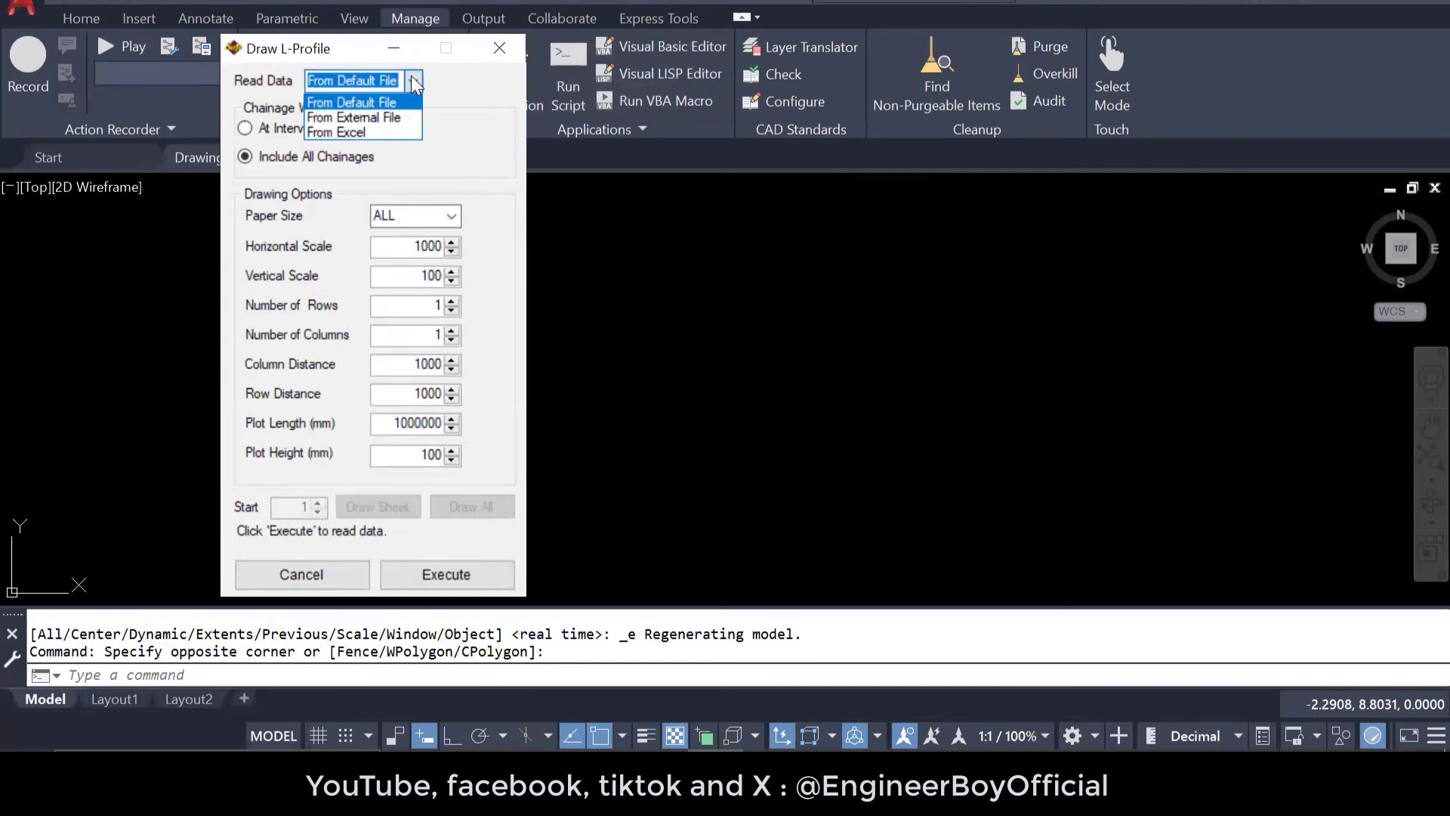
click(363, 119)
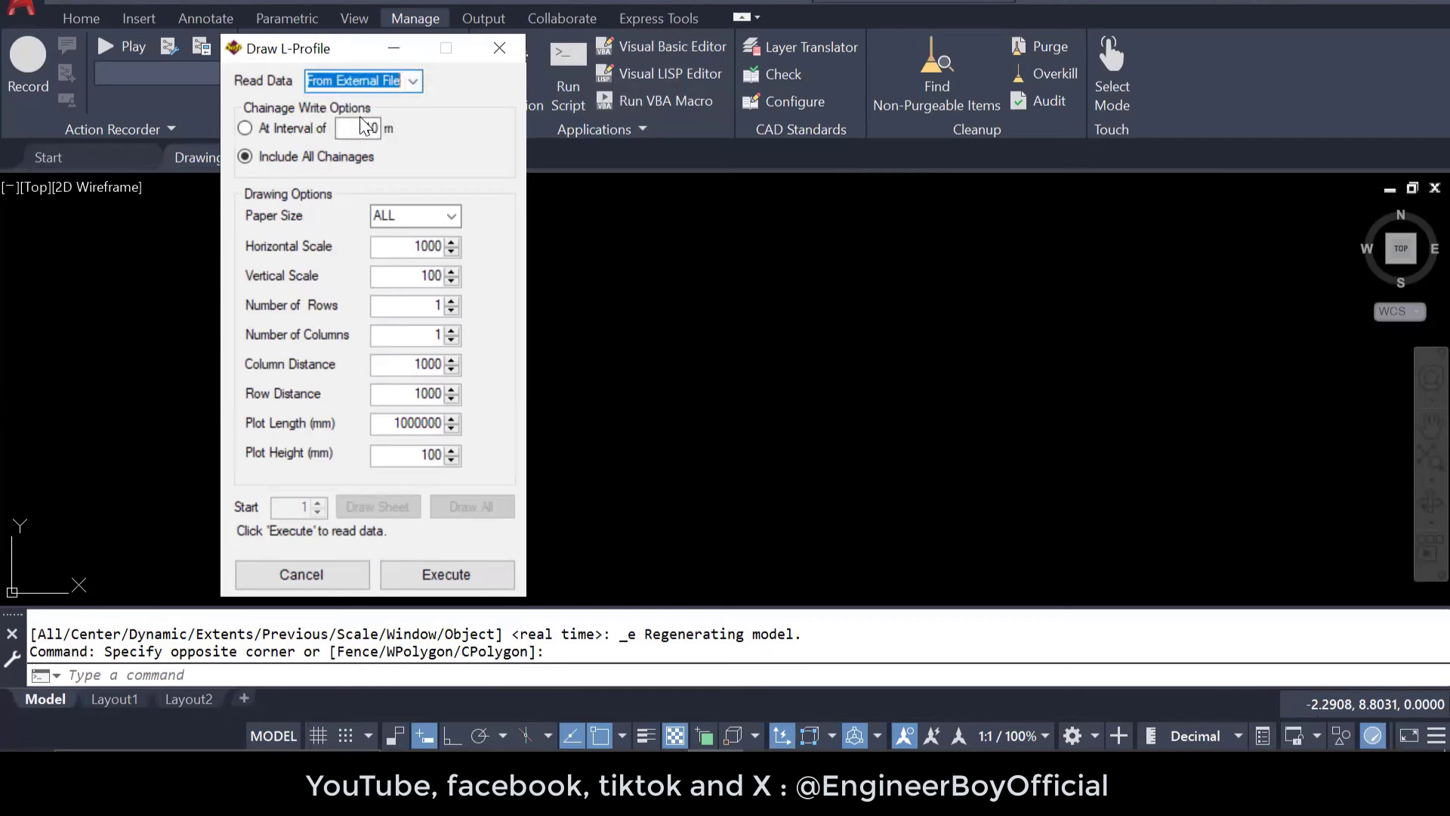
Review the chainage interval option and the paper size choices, keeping Include All Chainages and ALL selected.
double_click(361, 128)
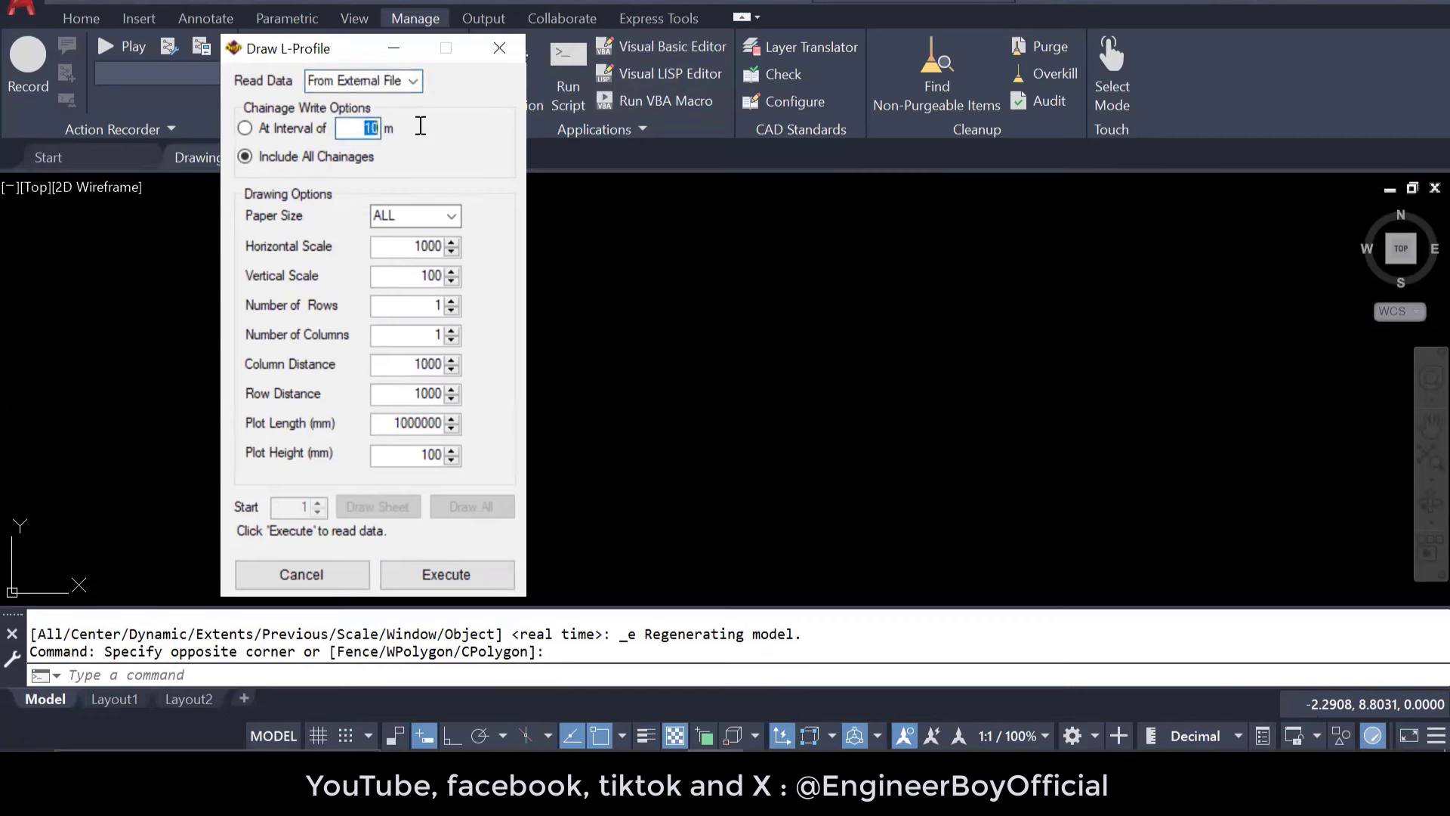
click(244, 128)
click(245, 156)
double_click(368, 128)
double_click(393, 130)
click(413, 215)
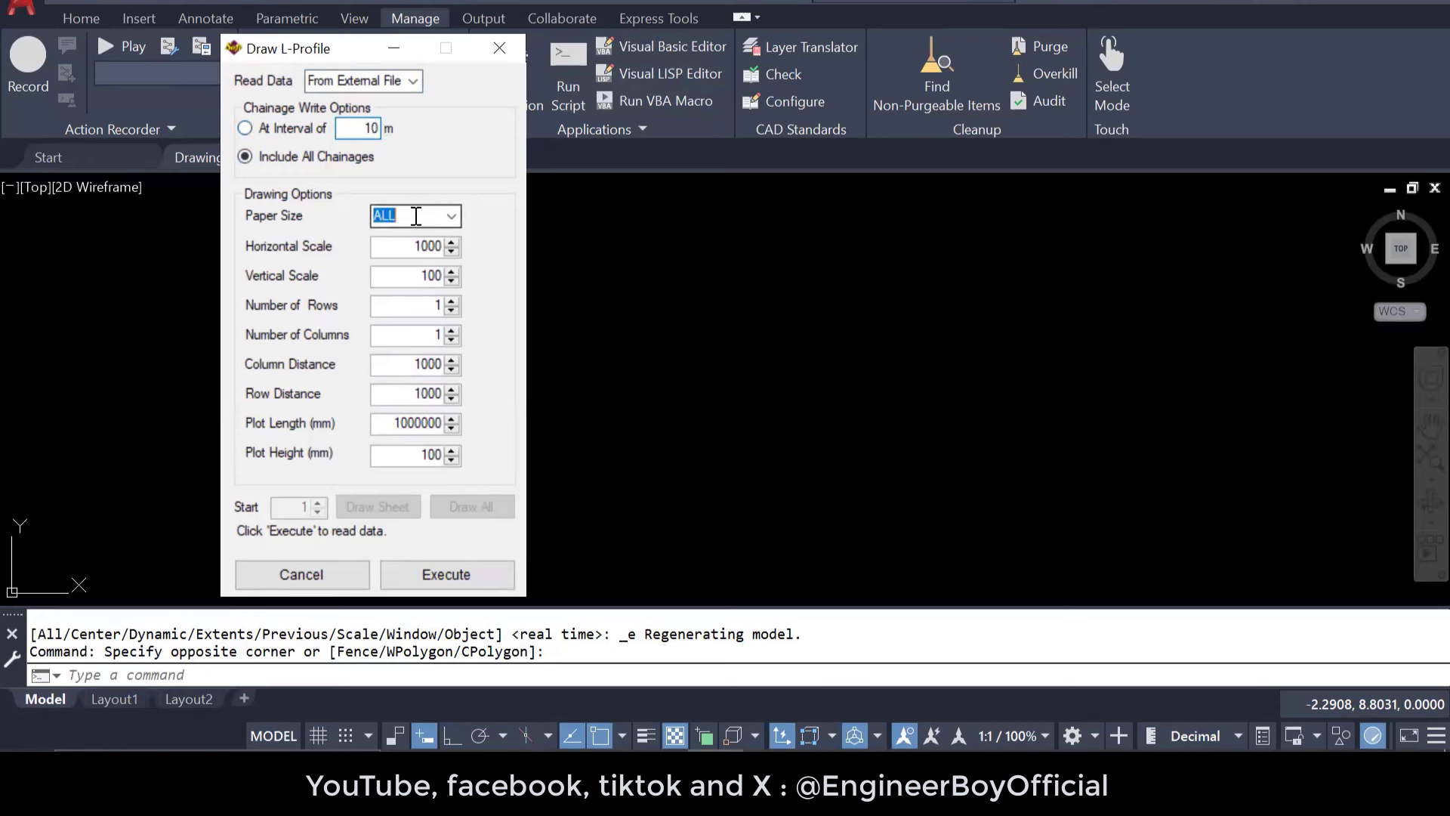
click(453, 219)
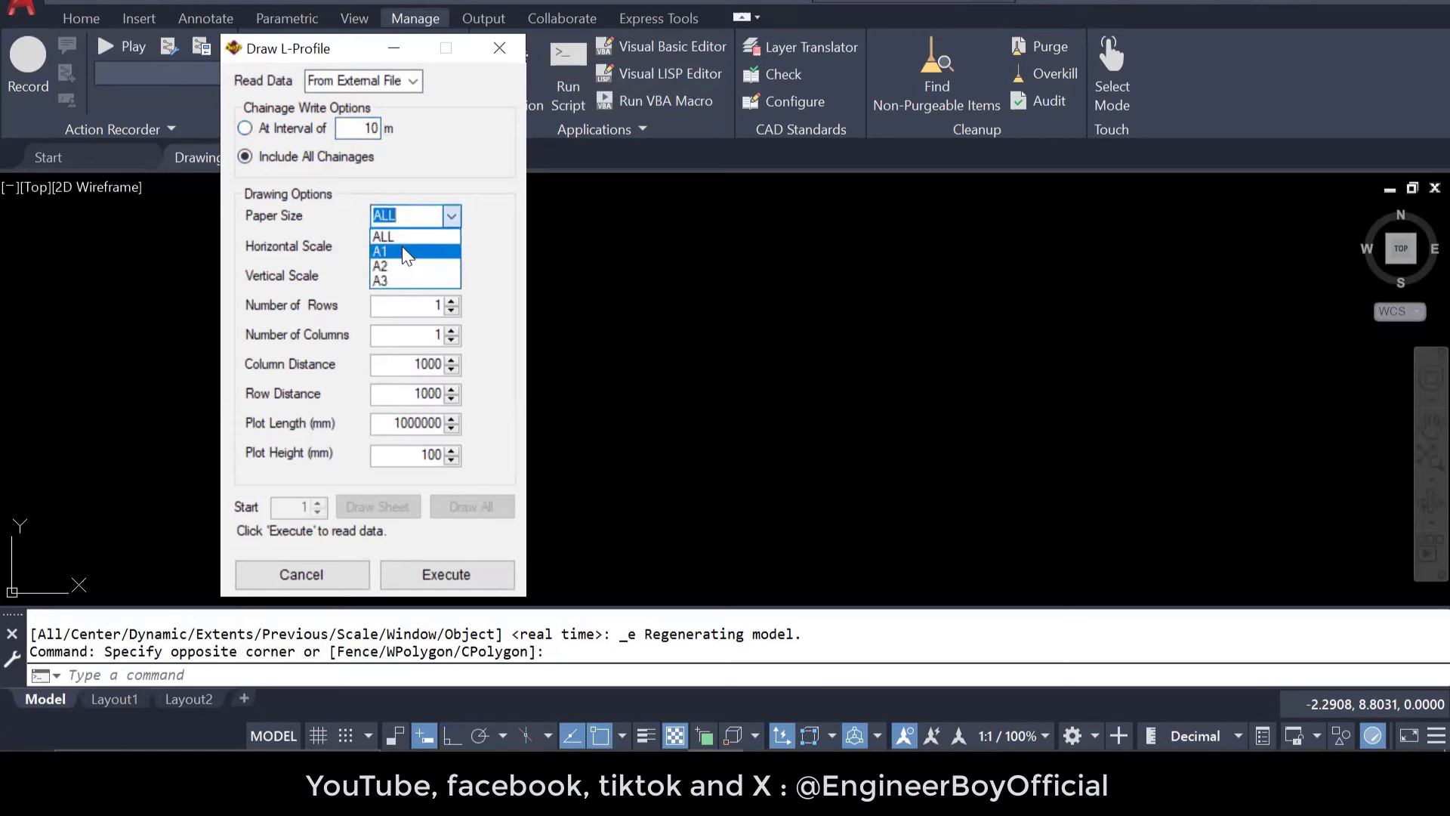
click(410, 200)
click(409, 210)
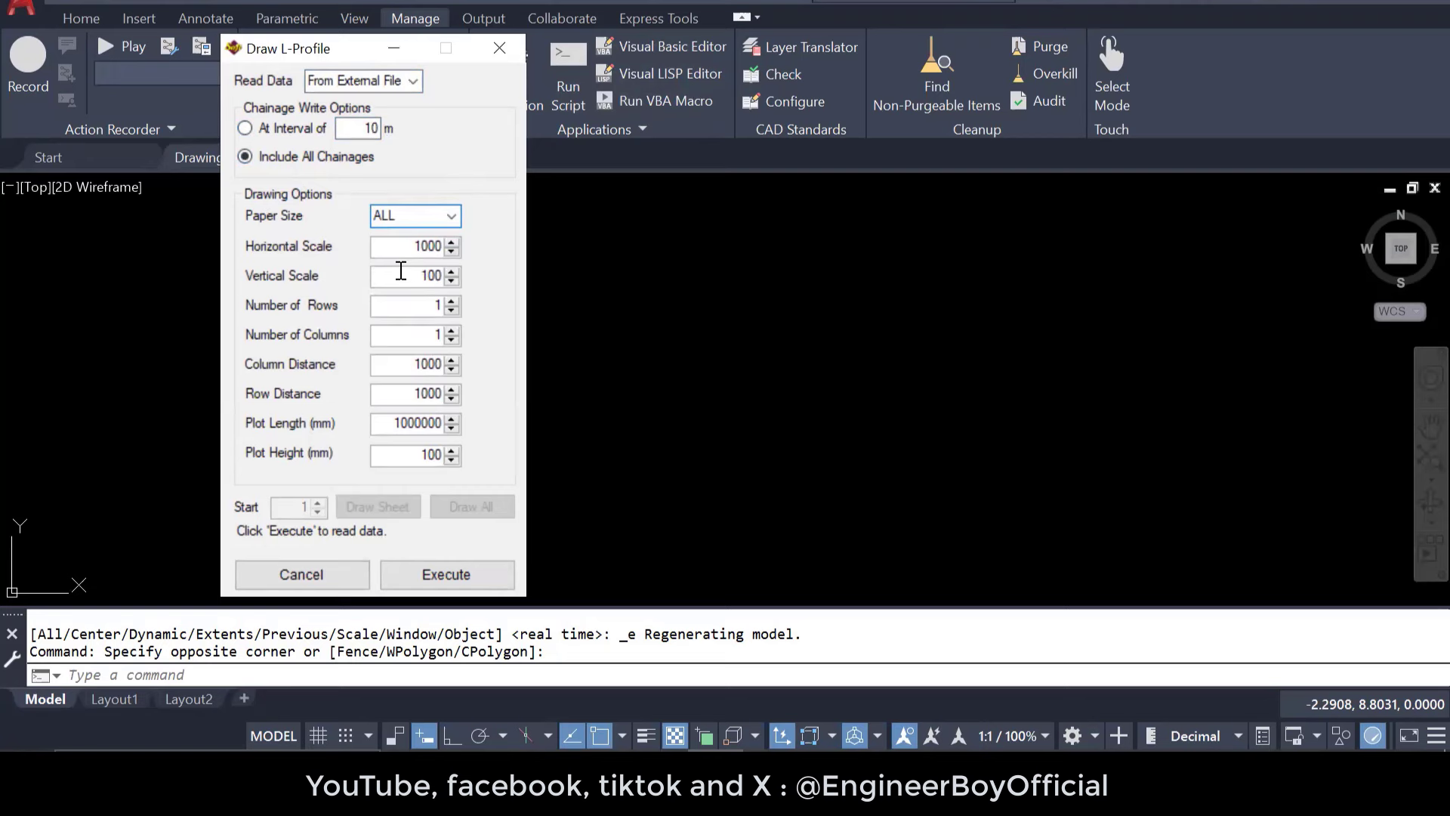
Load the GL CSV file from the Desktop as profile data and draw all sheets at a reference point in the empty drawing.
click(449, 574)
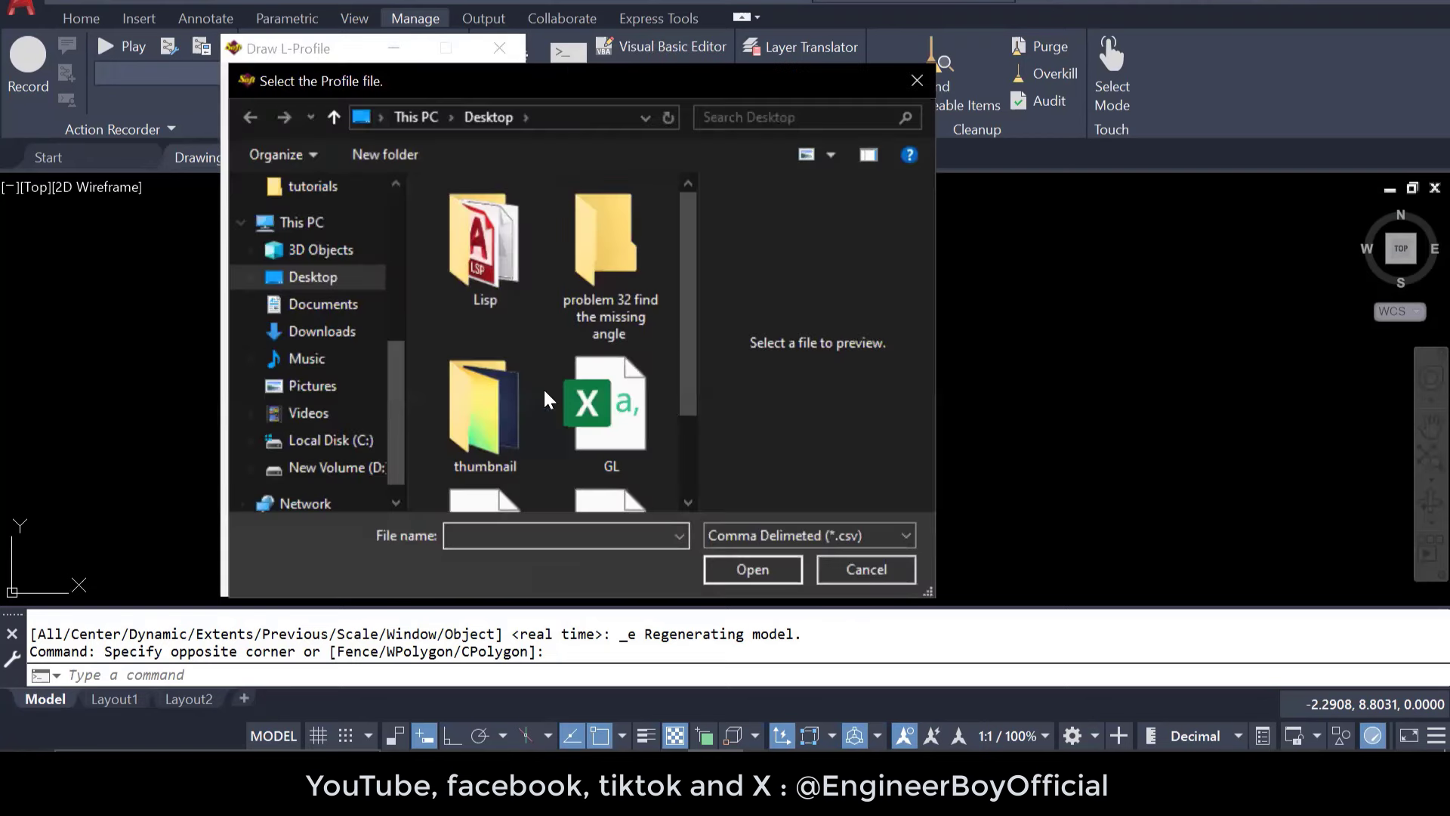
click(611, 411)
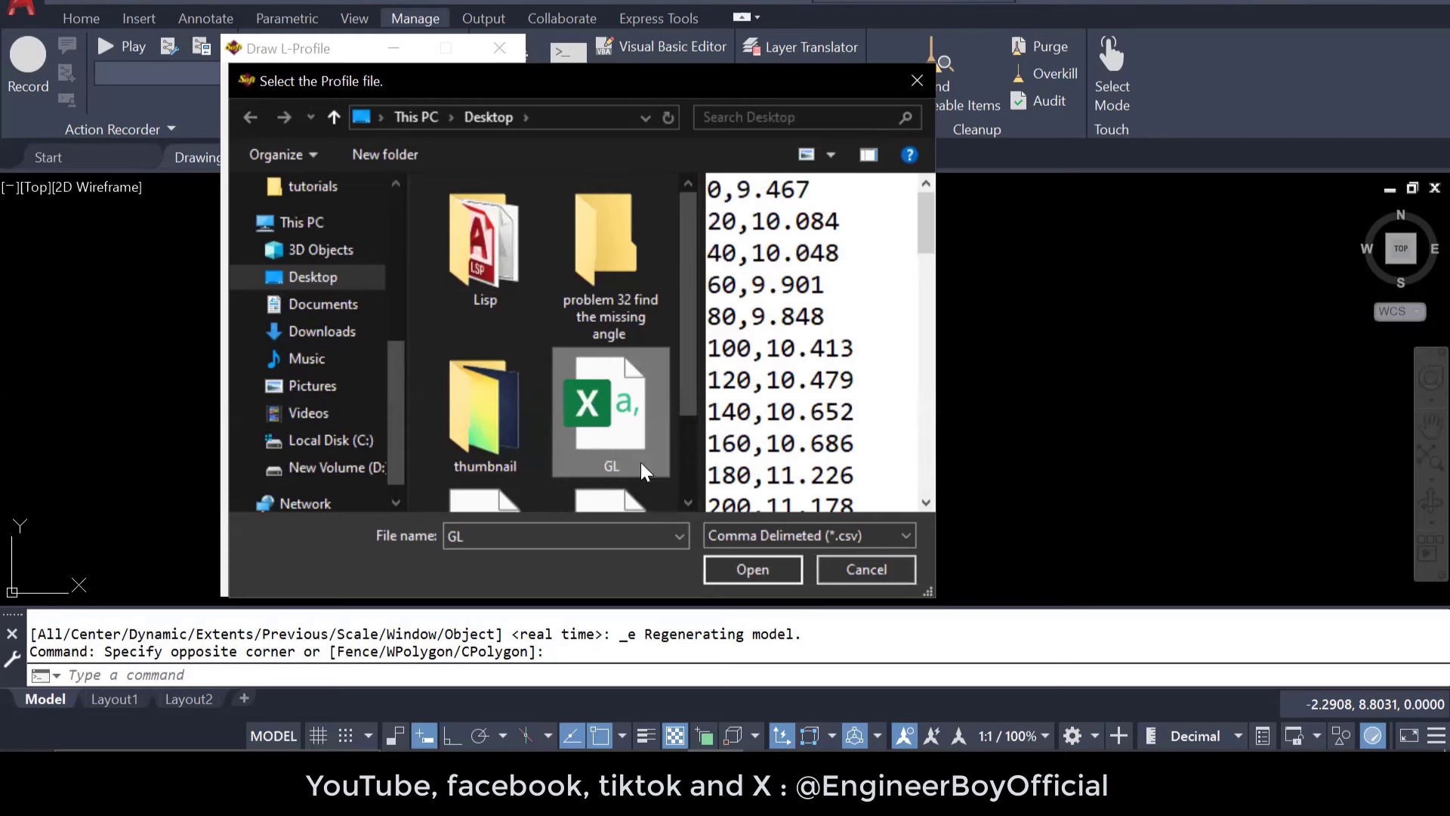
click(821, 544)
click(786, 556)
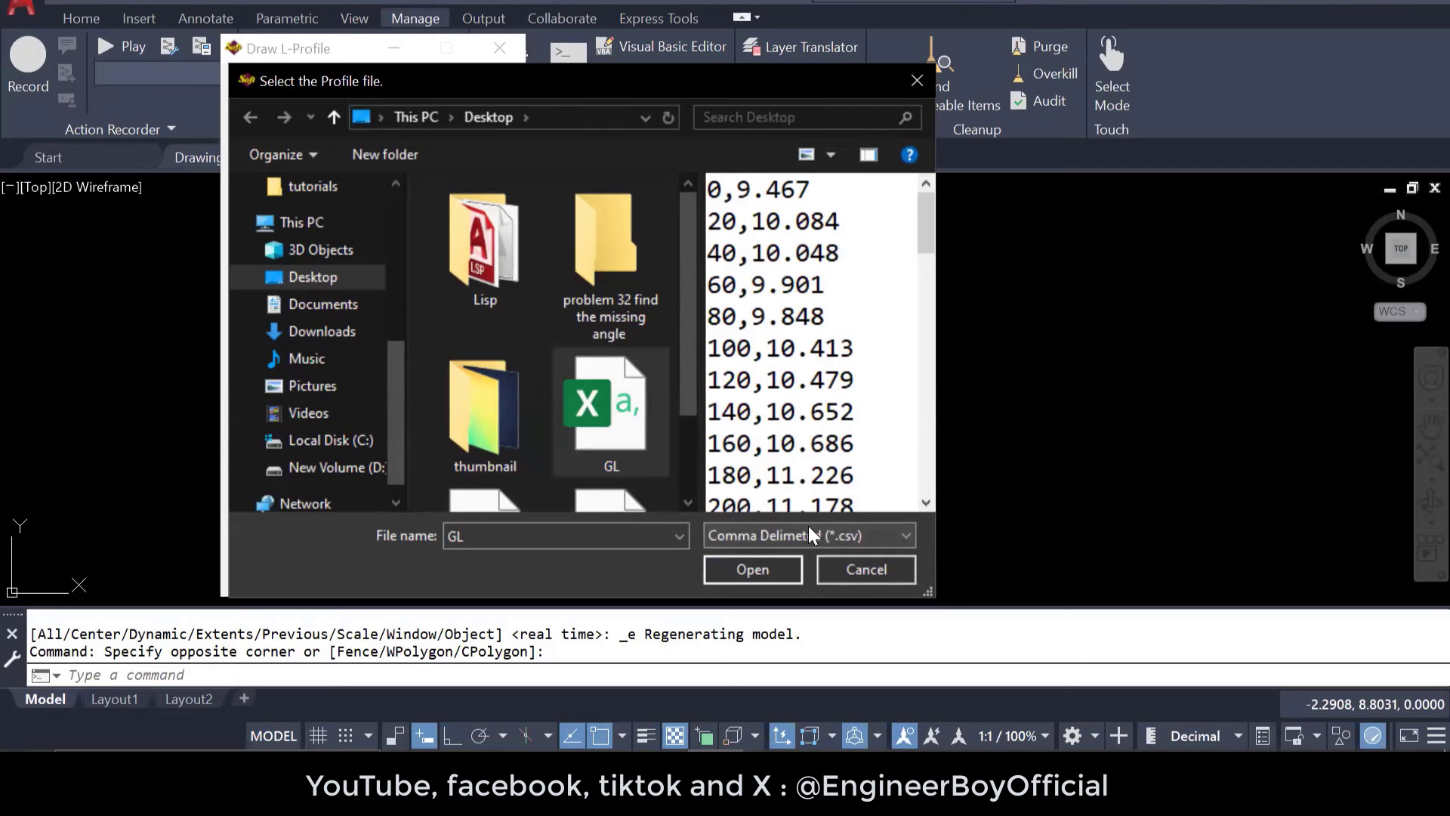
click(751, 571)
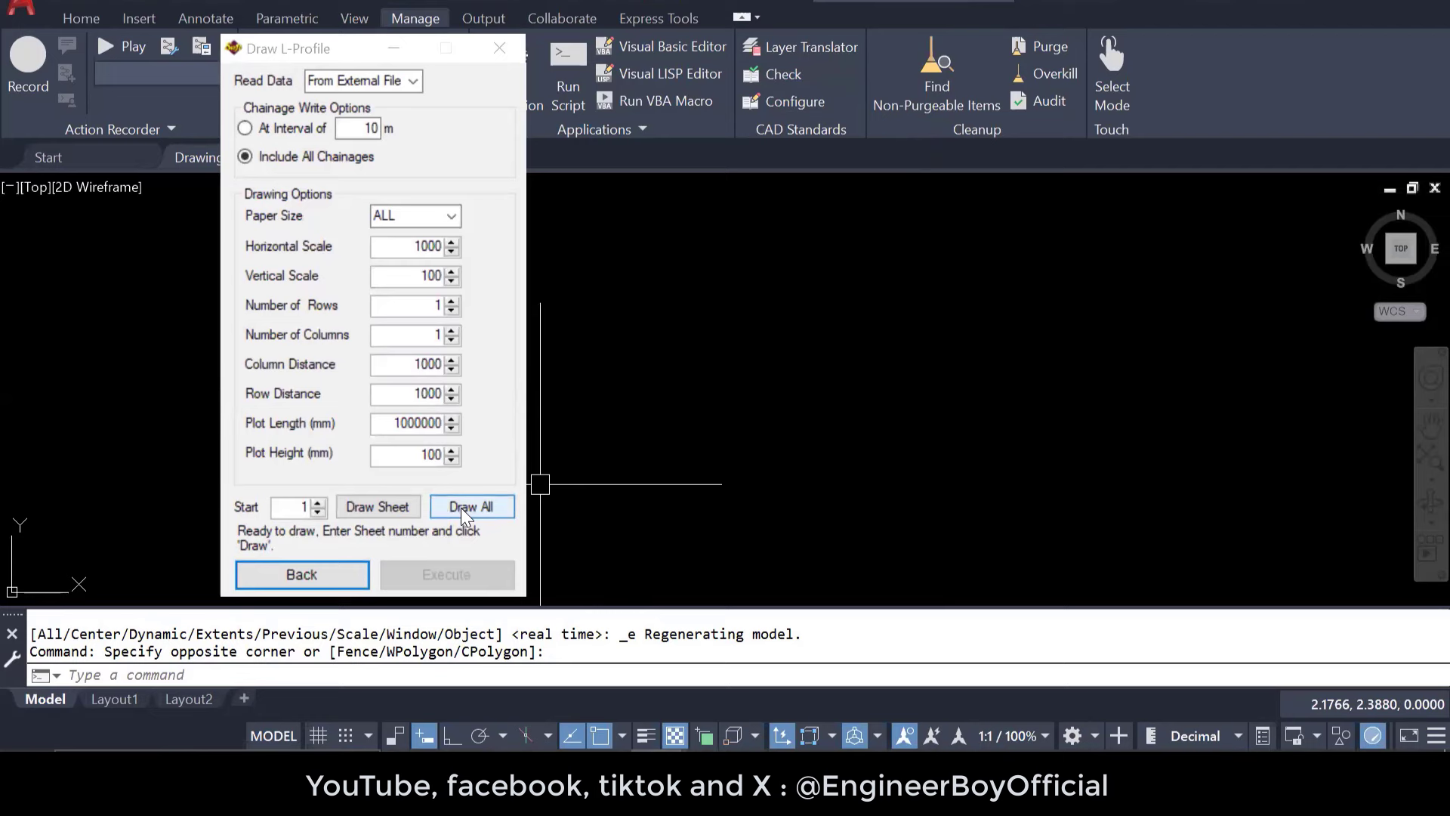
click(464, 511)
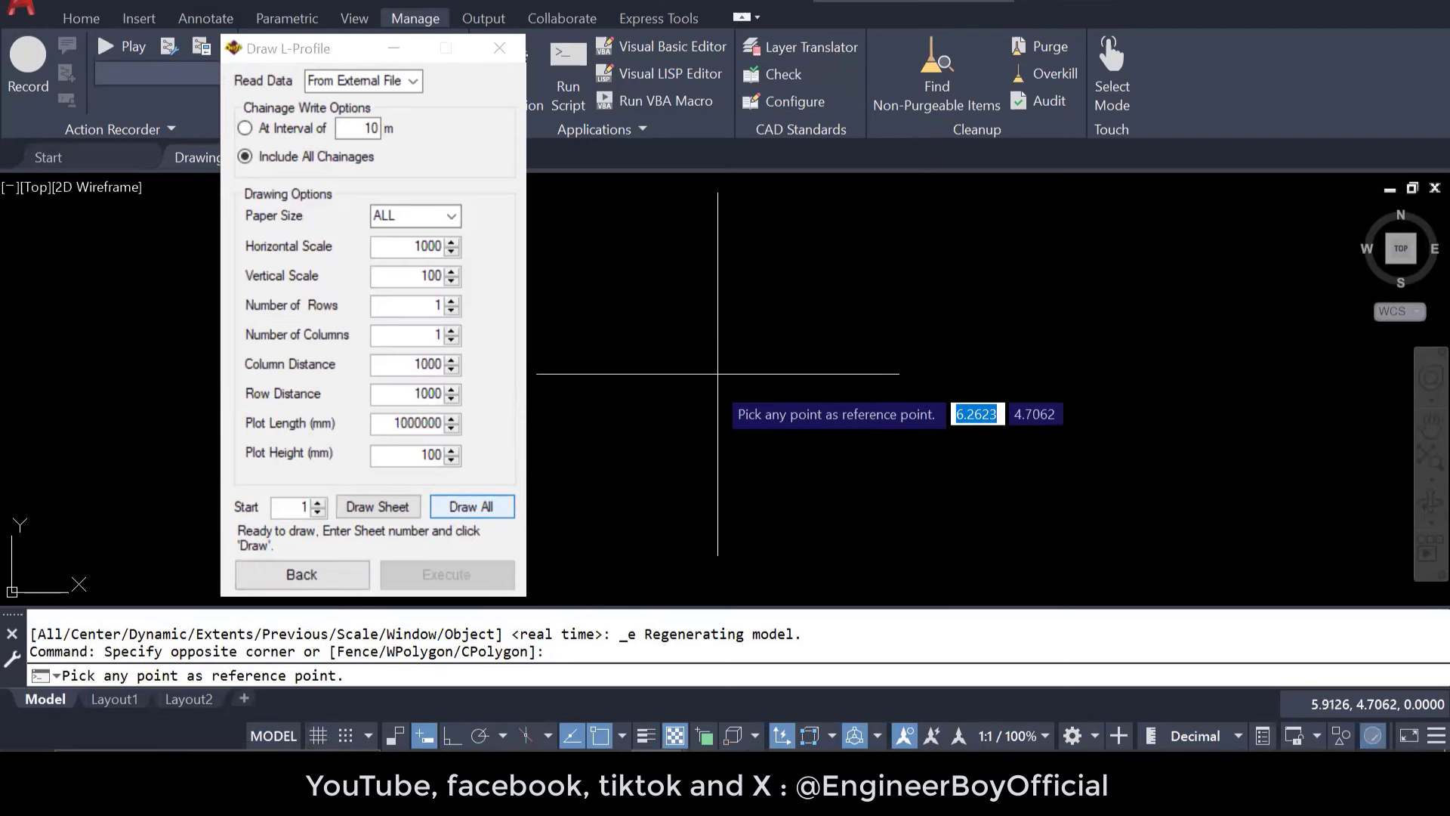
click(738, 400)
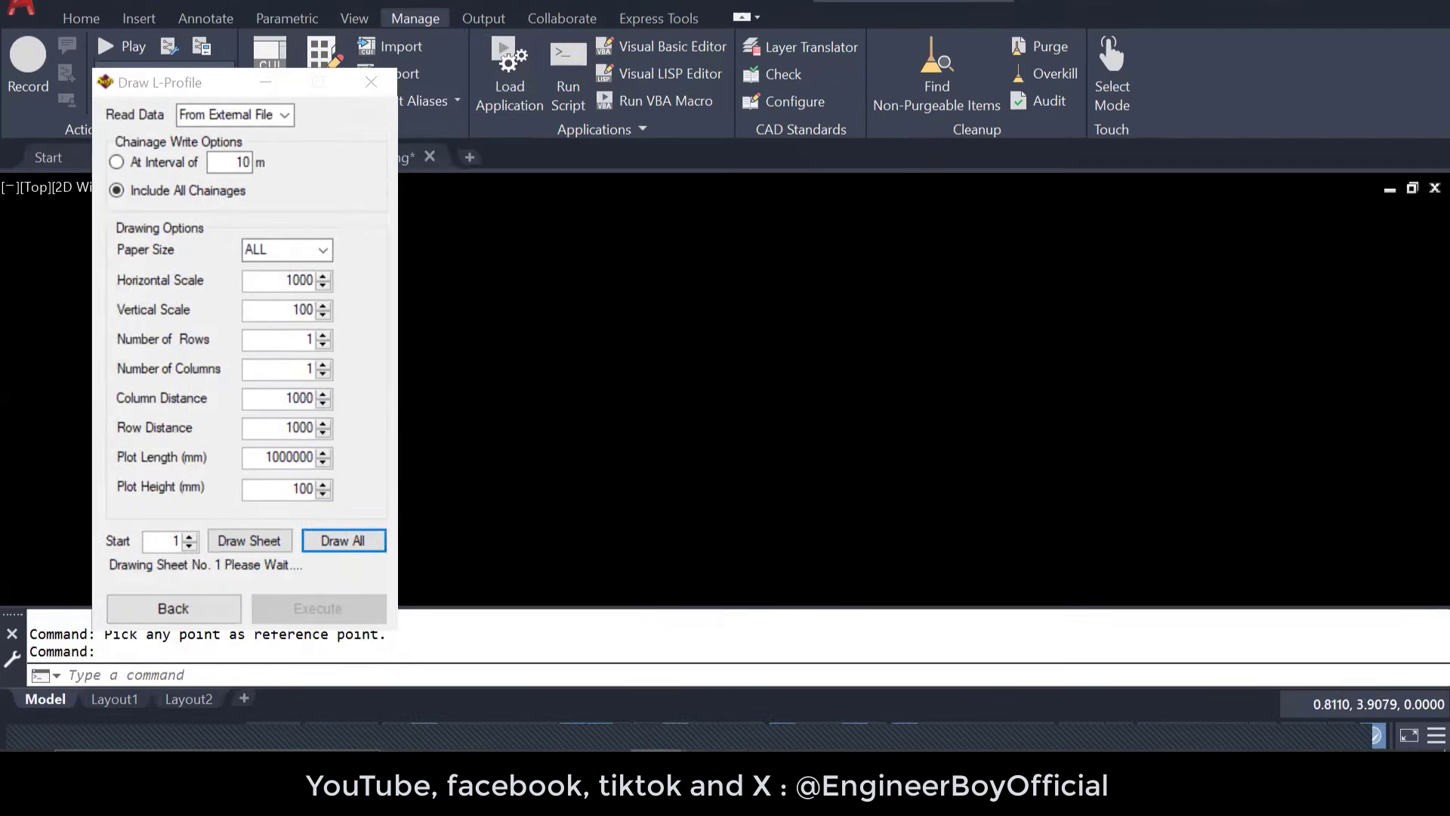
Examine the start of the drawn profile, its existing level and chainage rows and elevation axis, and check the horizontal scale setting.
scroll(672, 412, up, 4)
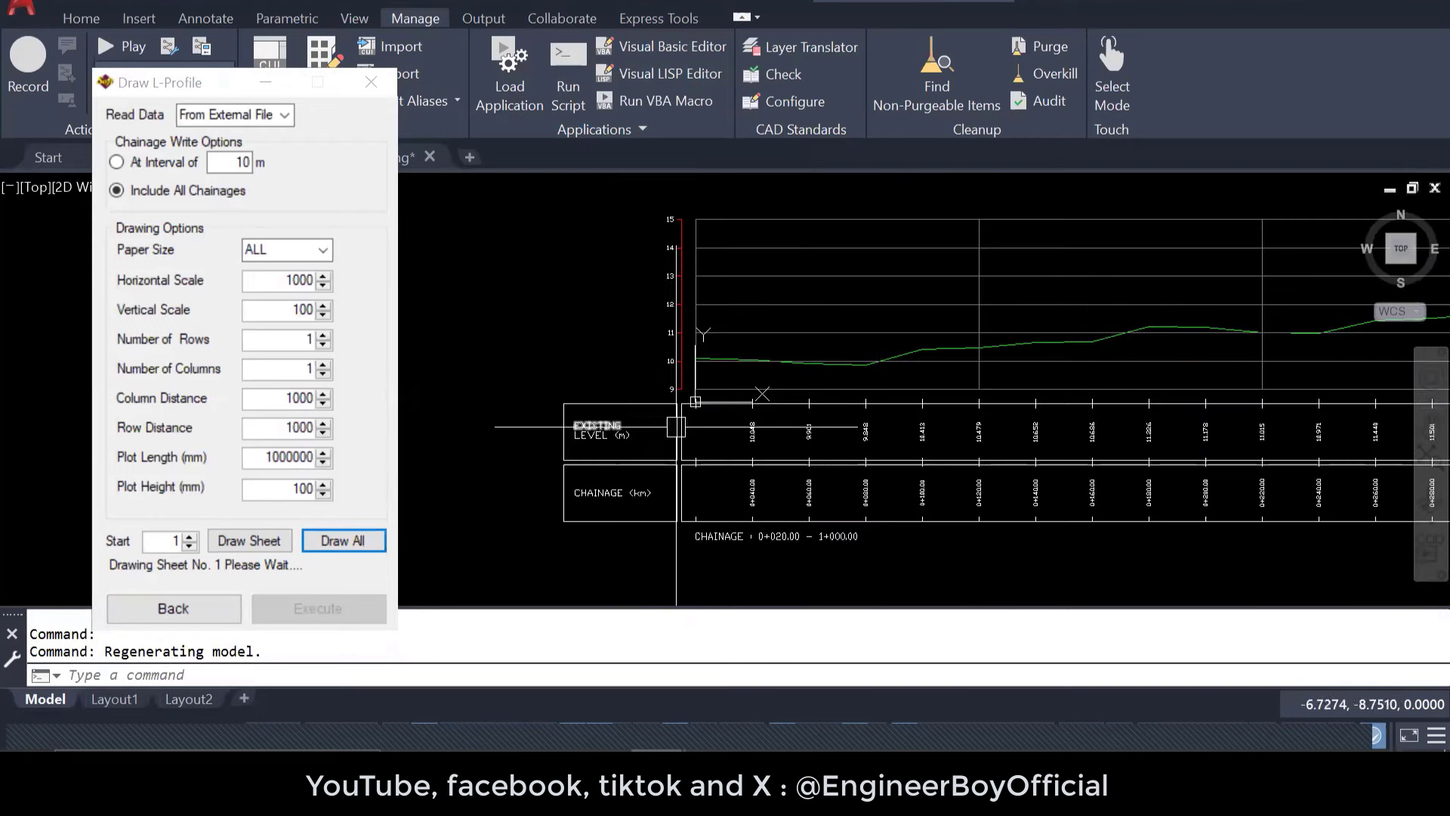
scroll(677, 432, up, 3)
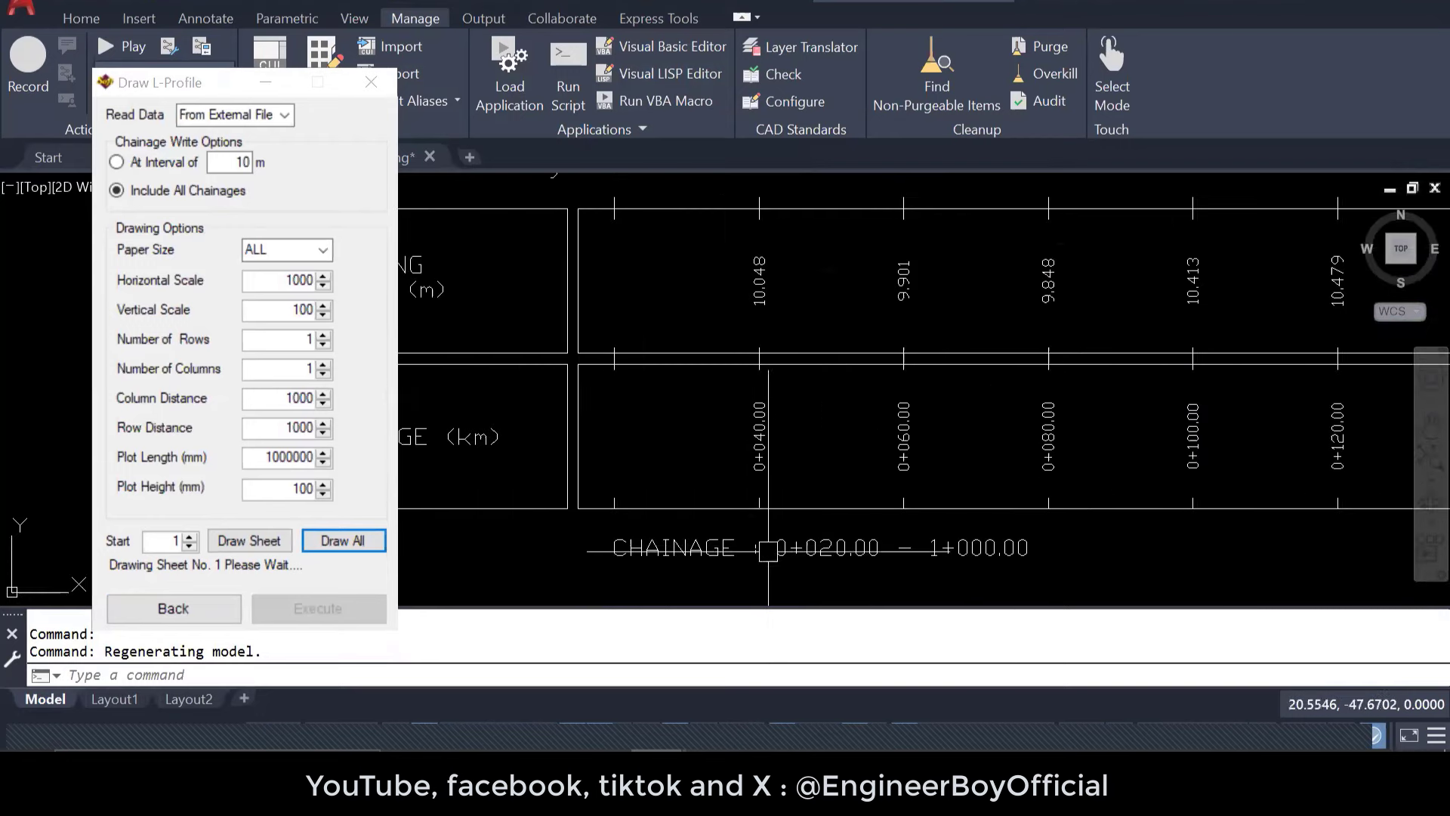
scroll(919, 573, down, 2)
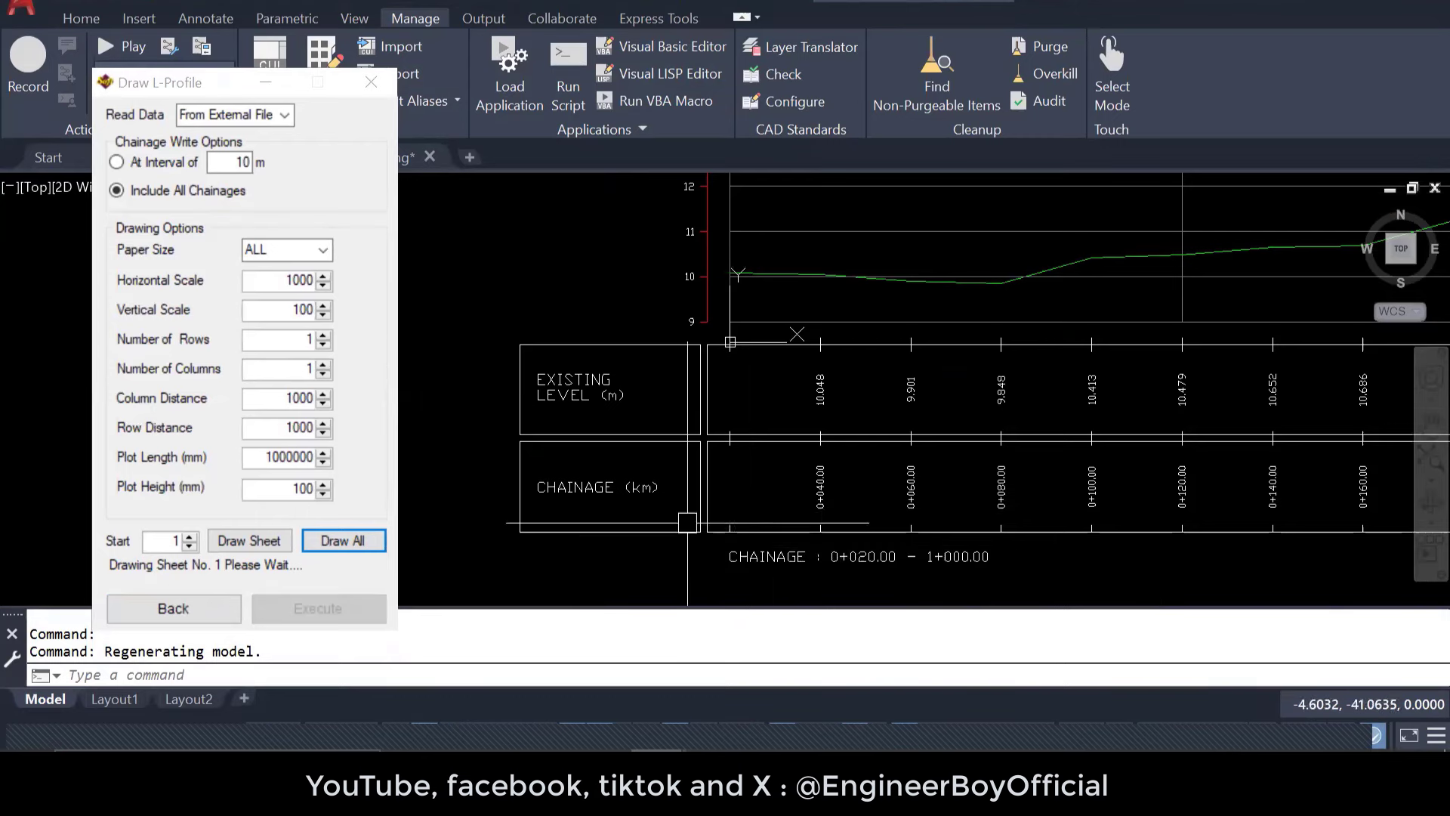
scroll(584, 480, up, 2)
scroll(634, 431, down, 1)
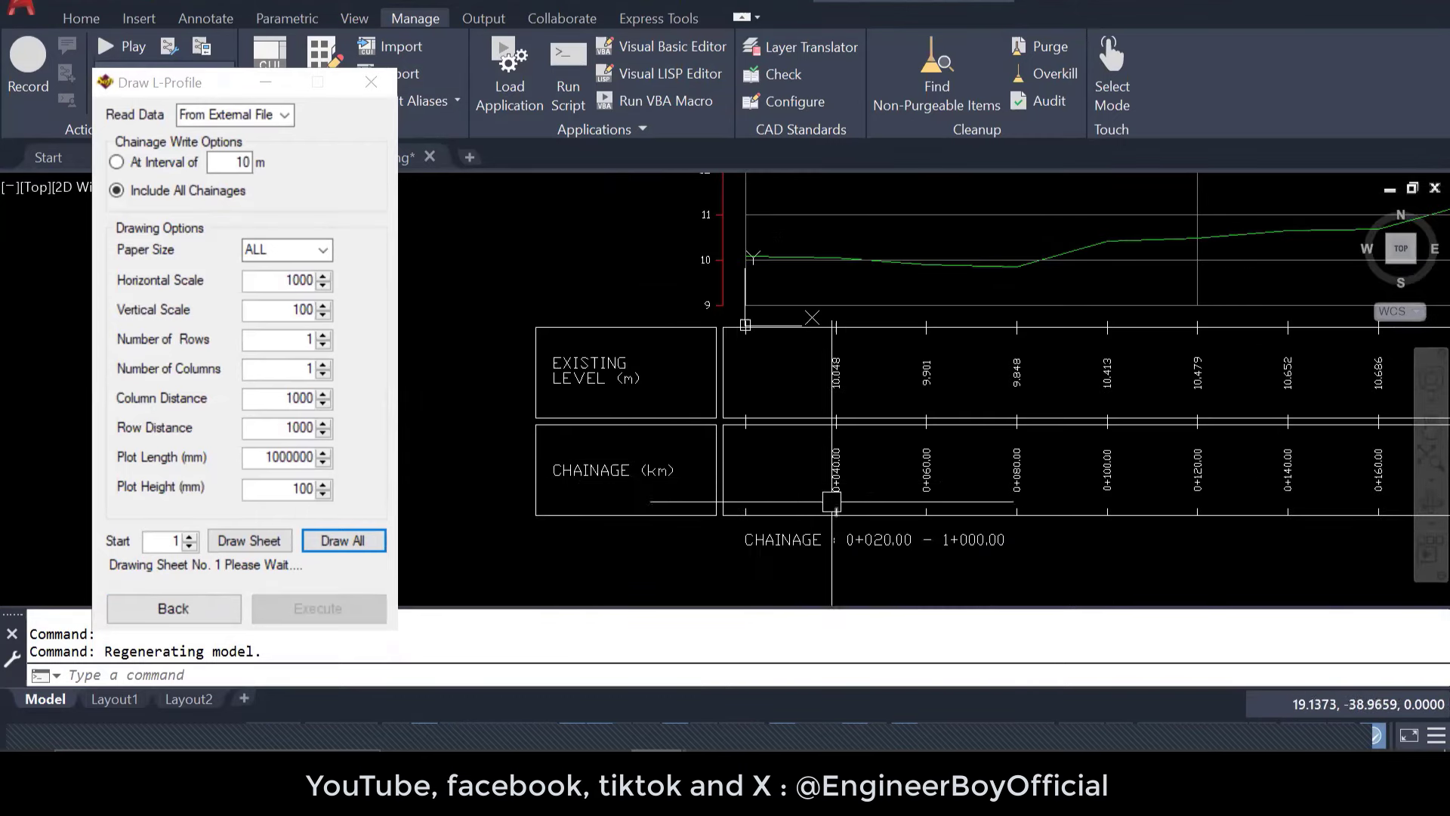
scroll(832, 501, up, 2)
scroll(804, 476, down, 1)
scroll(803, 478, up, 3)
scroll(803, 477, down, 1)
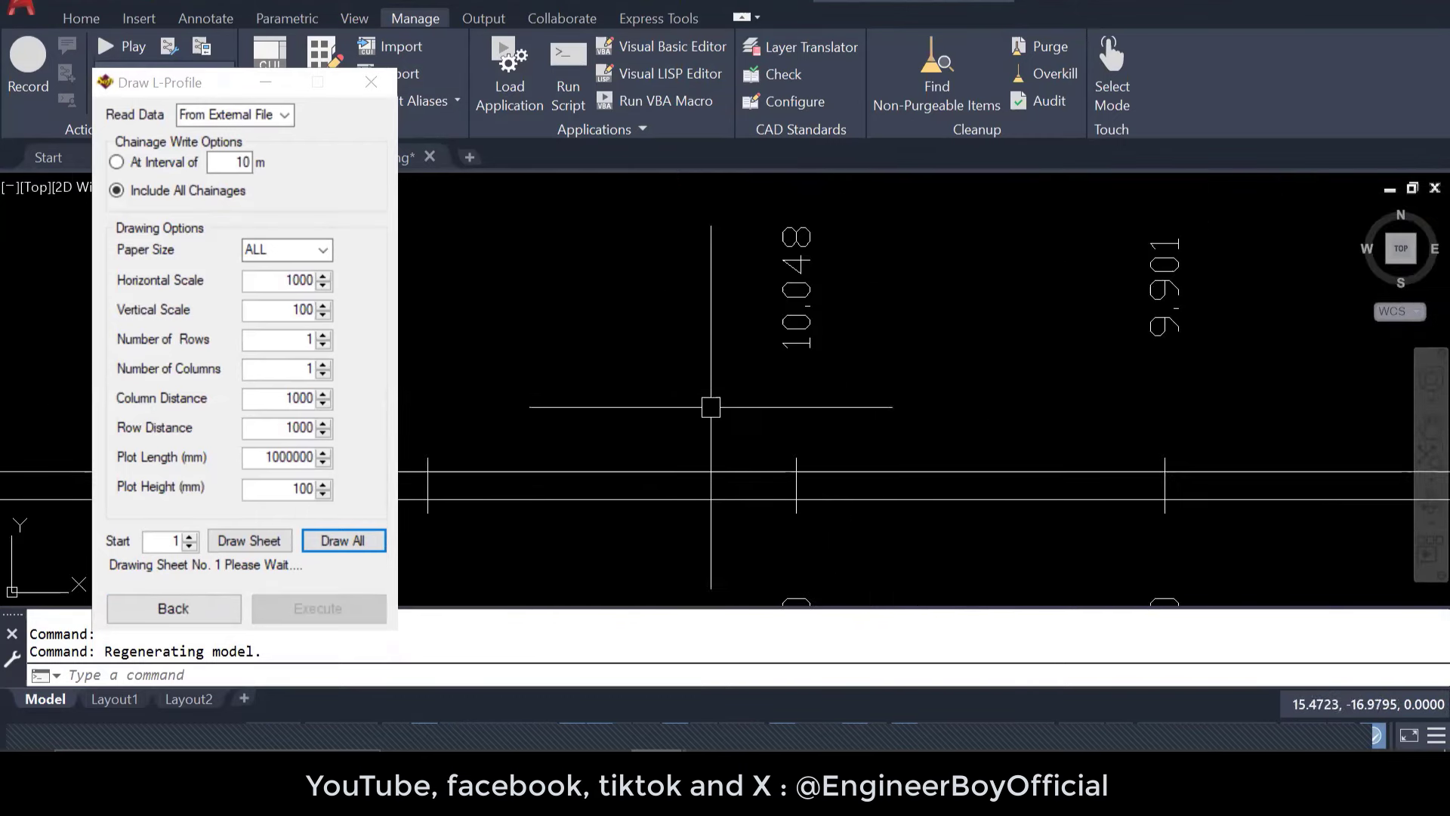
scroll(830, 438, down, 4)
scroll(871, 391, up, 1)
middle_drag(837, 399, 813, 518)
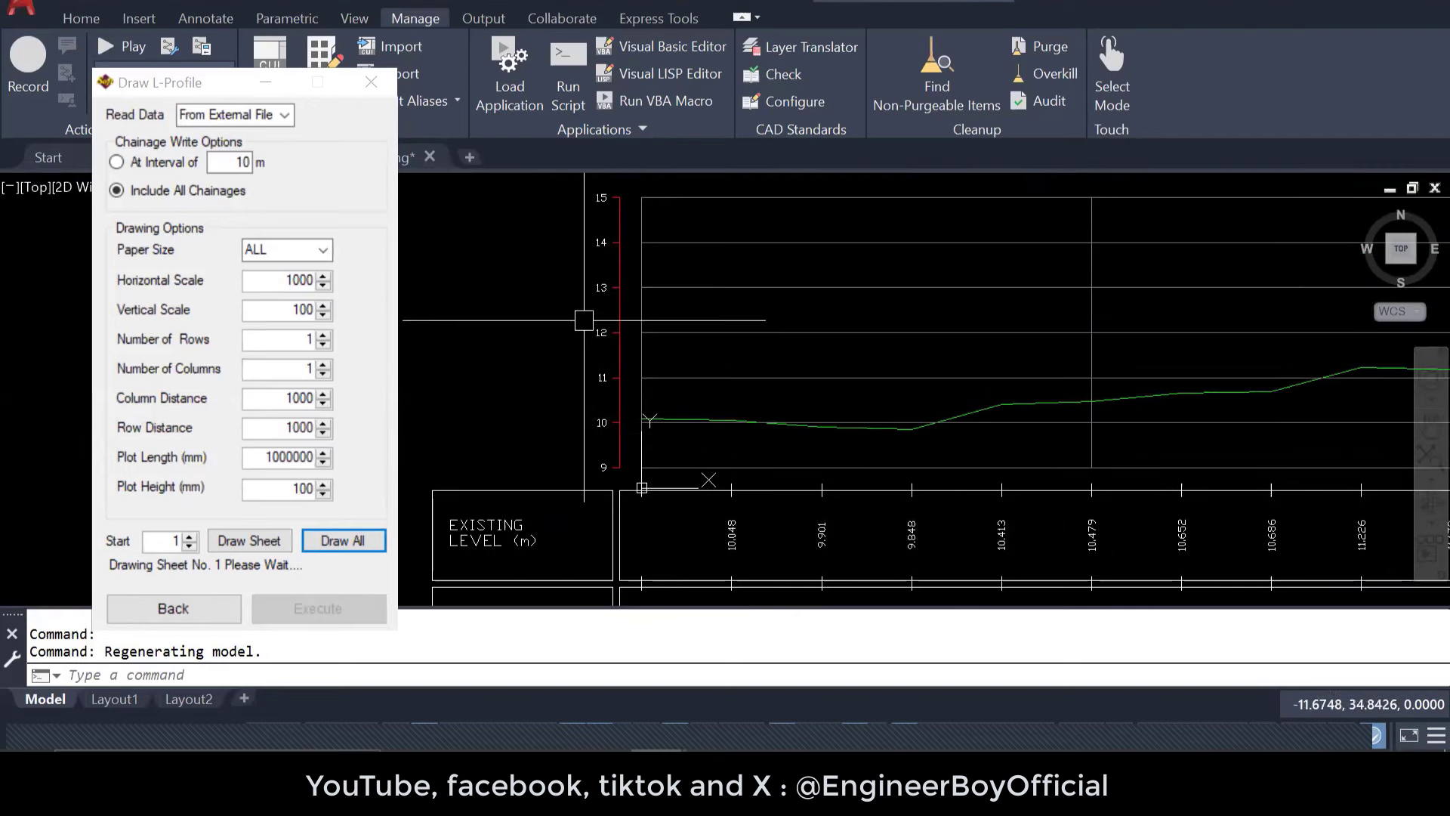
middle_drag(591, 272, 592, 339)
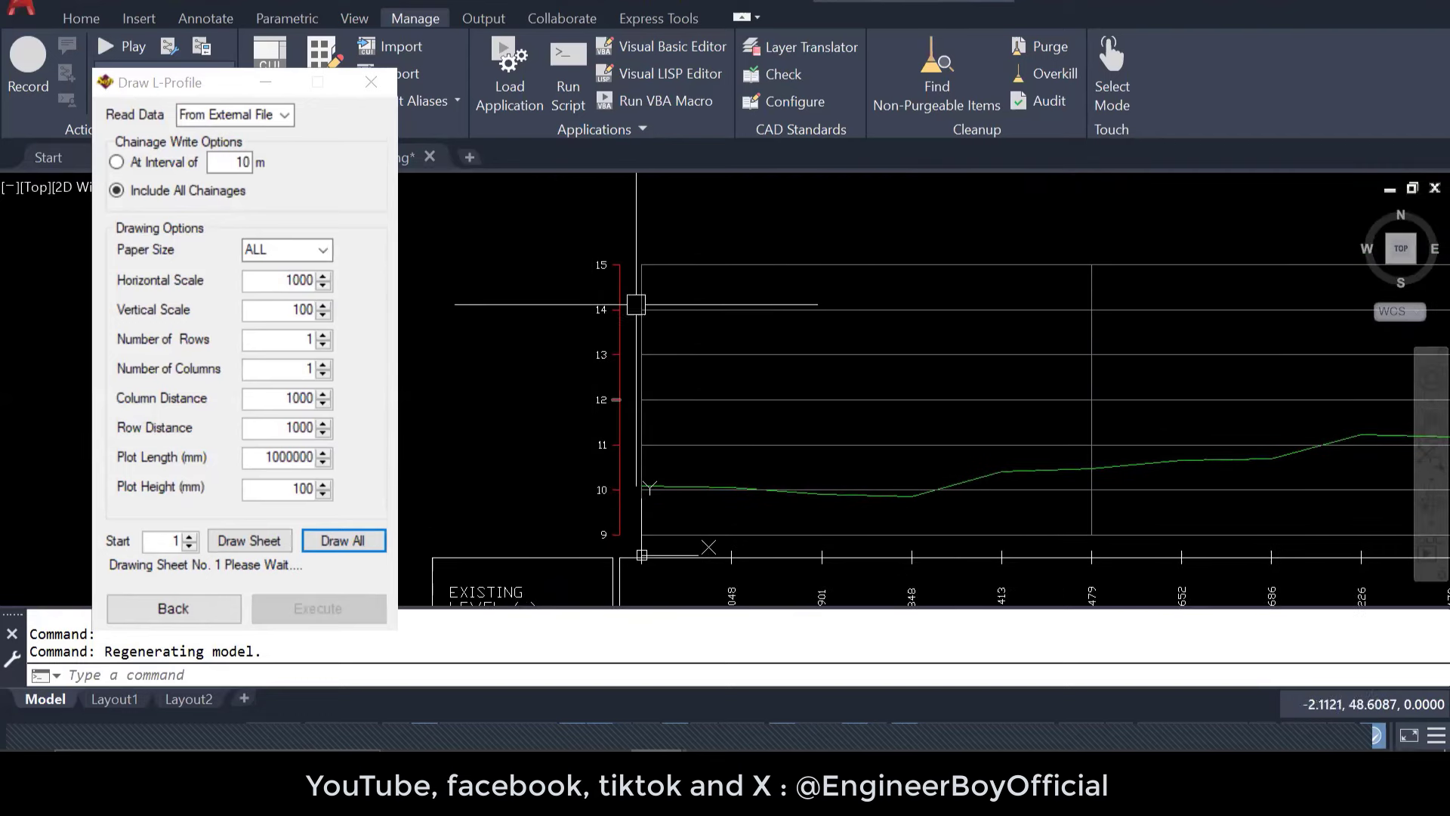
double_click(269, 279)
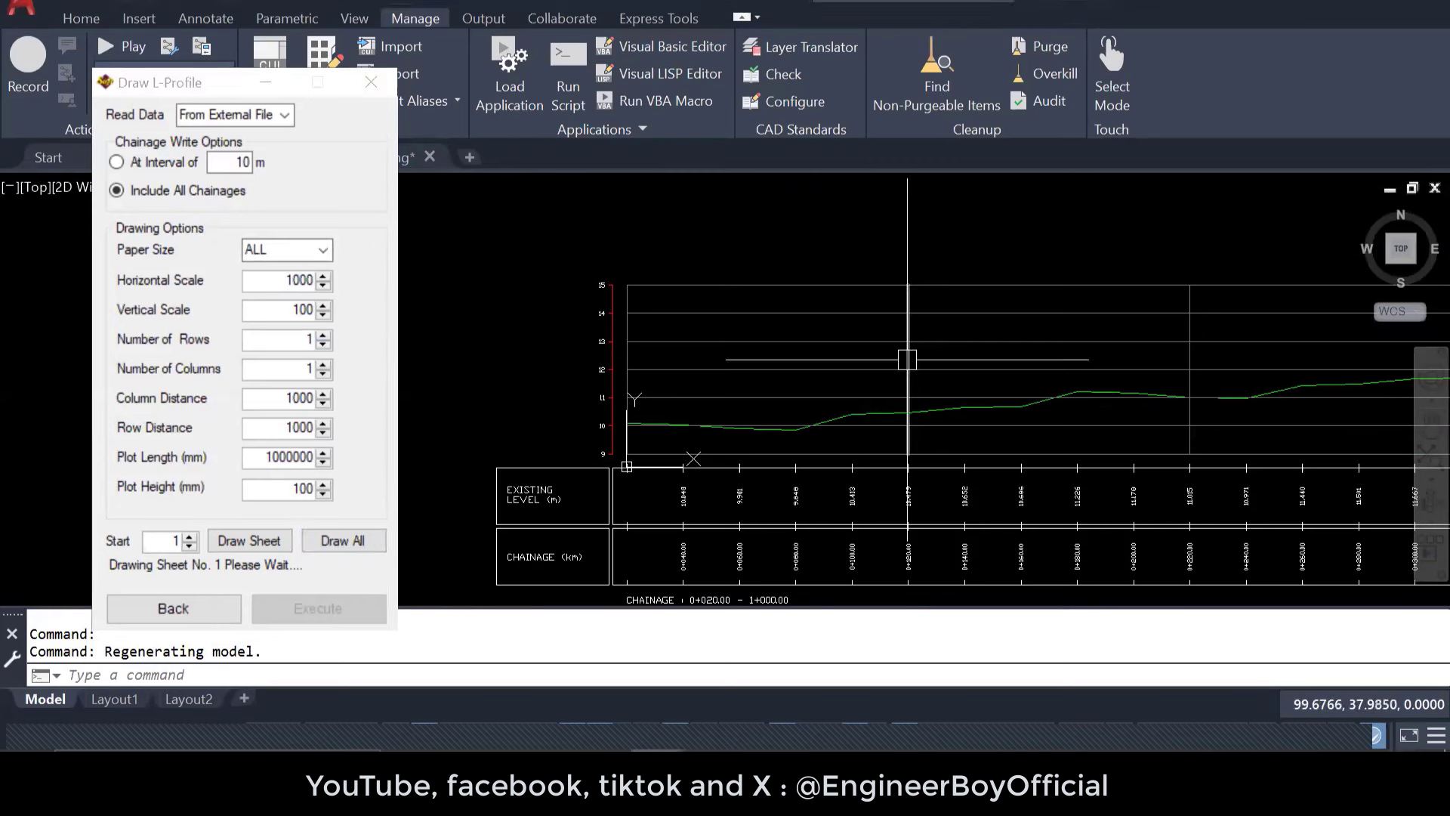
Select the green ground profile line to inspect its vertices closely, and clear the selection.
scroll(876, 413, up, 5)
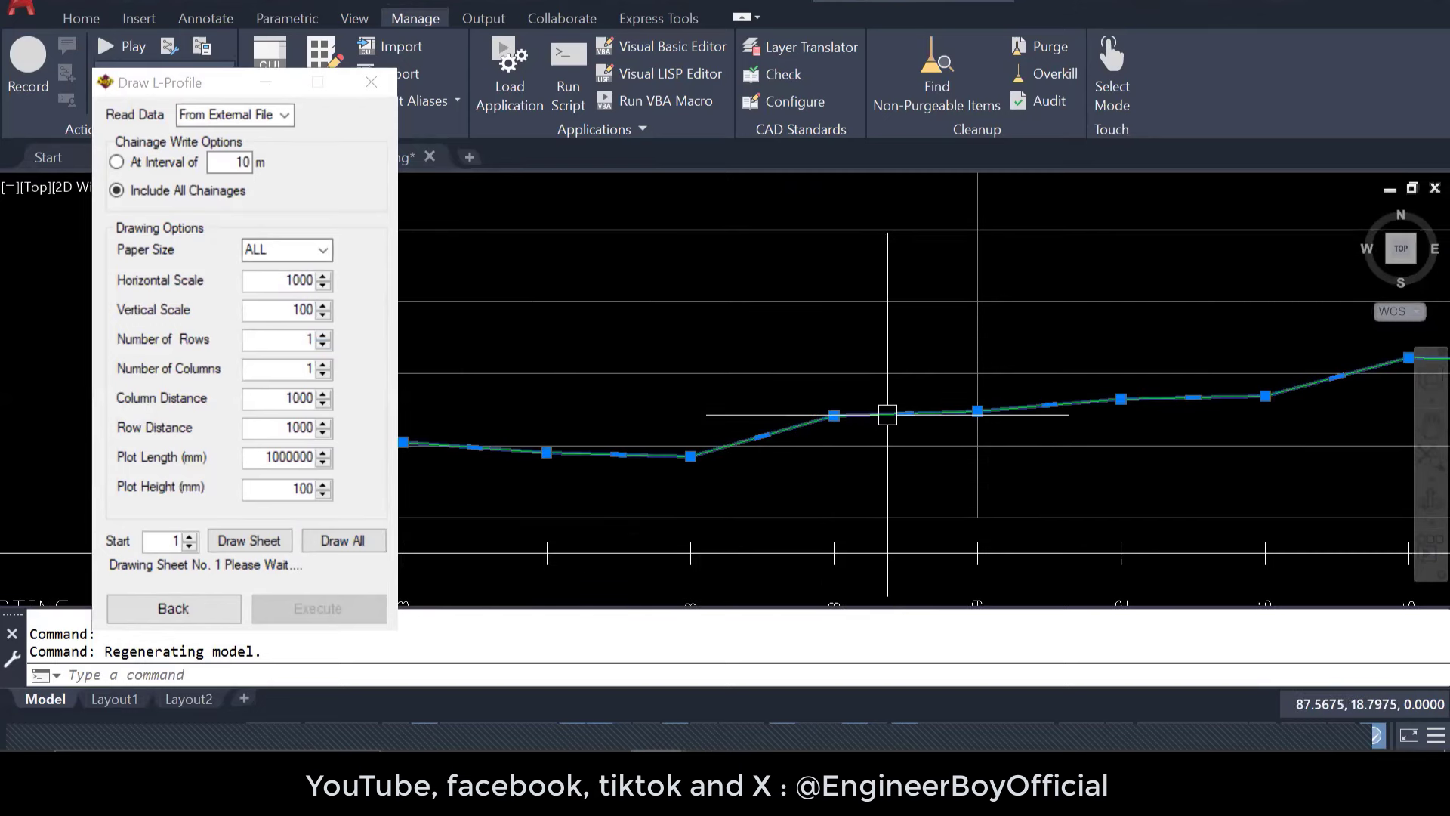
scroll(887, 413, down, 4)
key(Escape)
key(Escape)
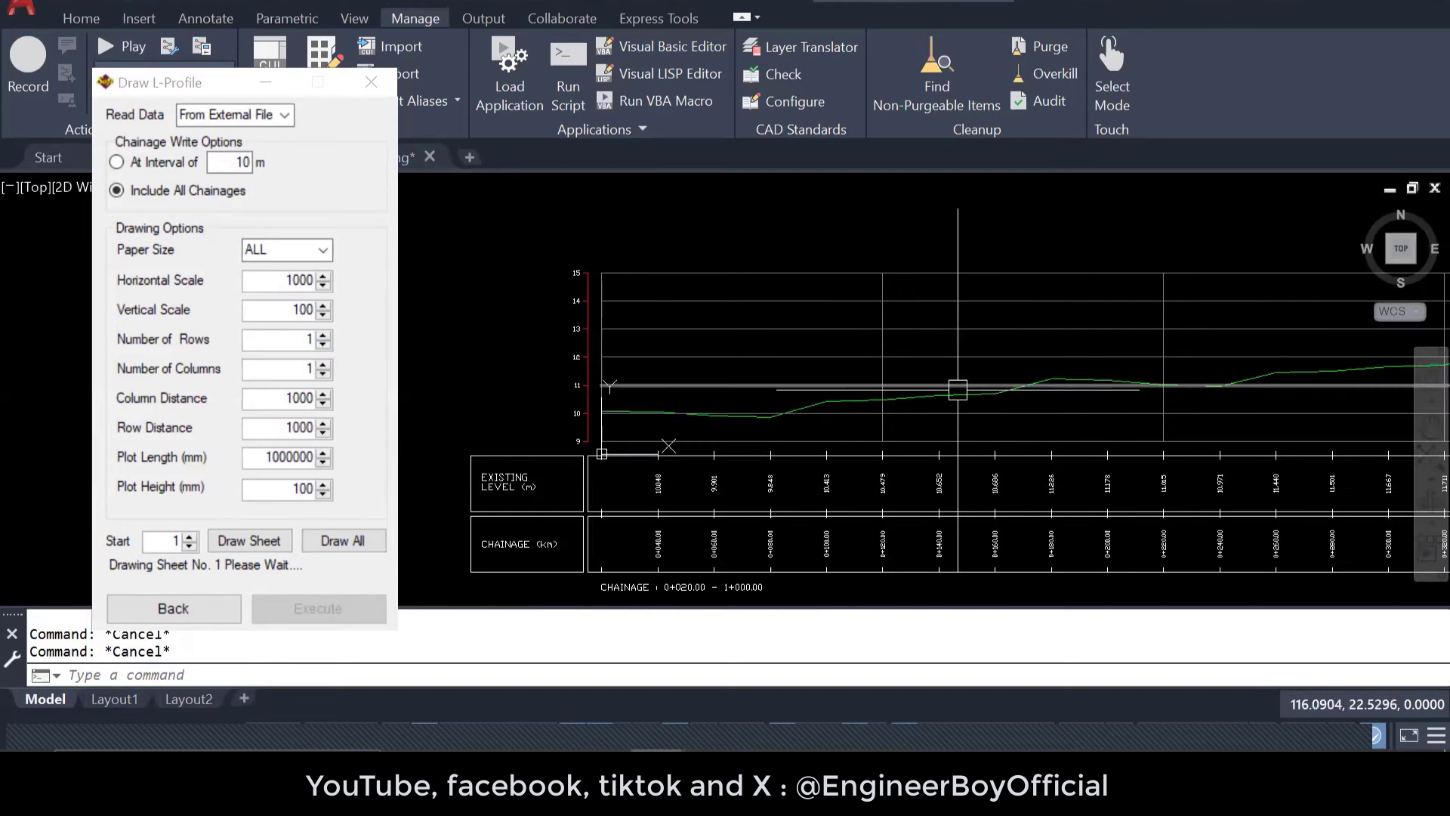
Inspect the profile along its full length to the last chainage and back to the start, and return to the SW_DTM main window.
scroll(1079, 393, down, 3)
middle_drag(1079, 393, 757, 442)
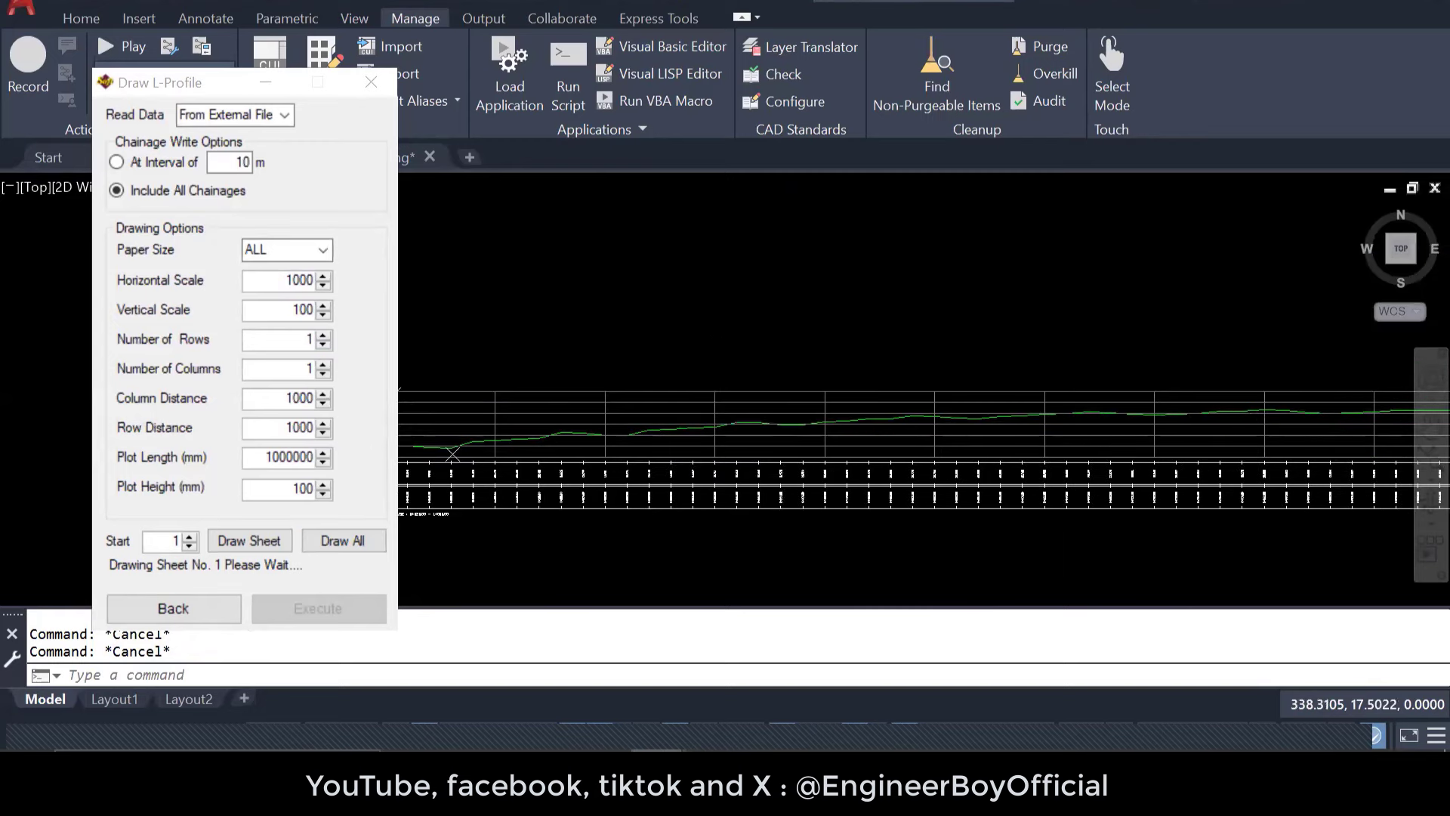
scroll(982, 420, up, 6)
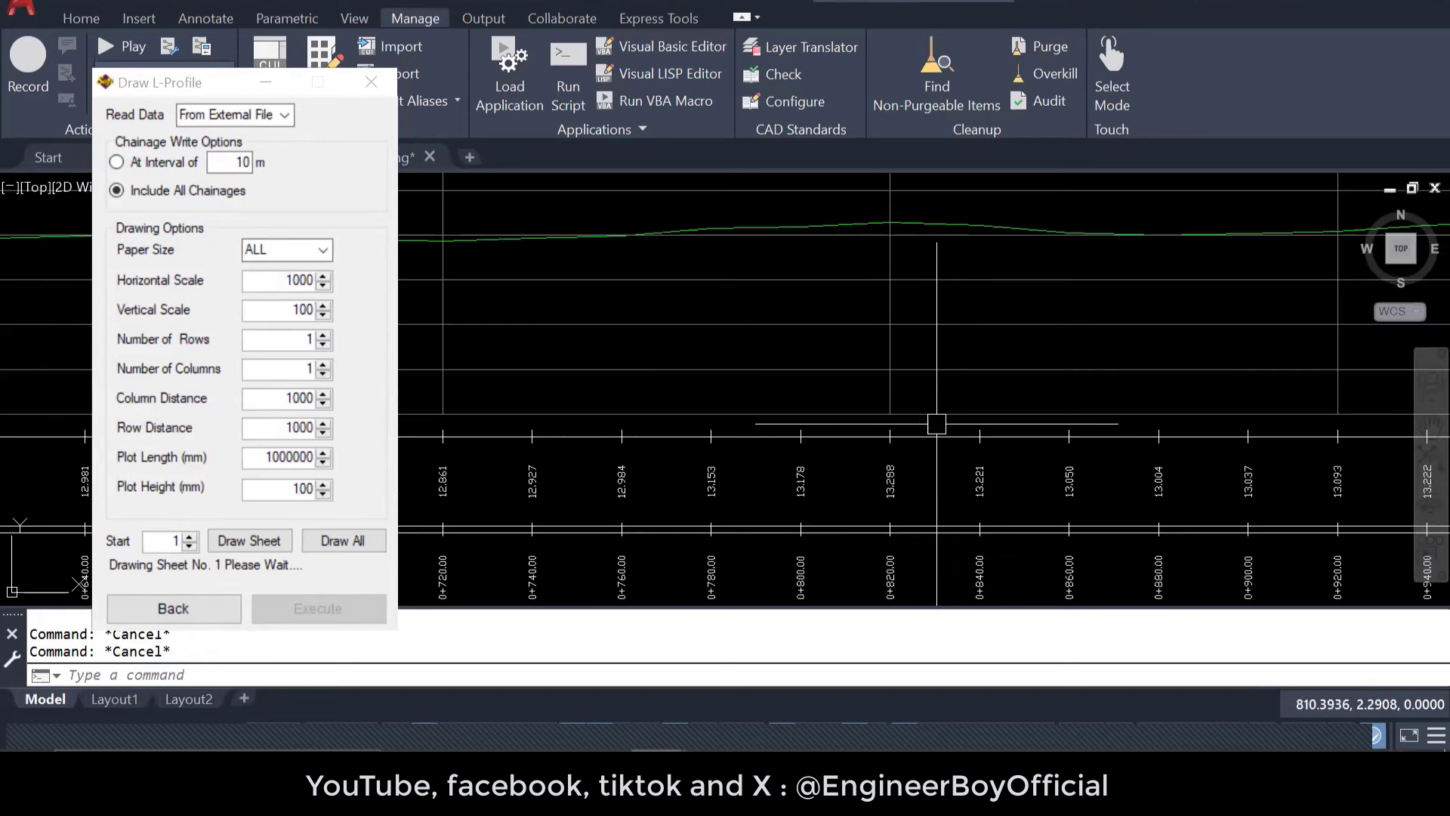
scroll(948, 389, down, 4)
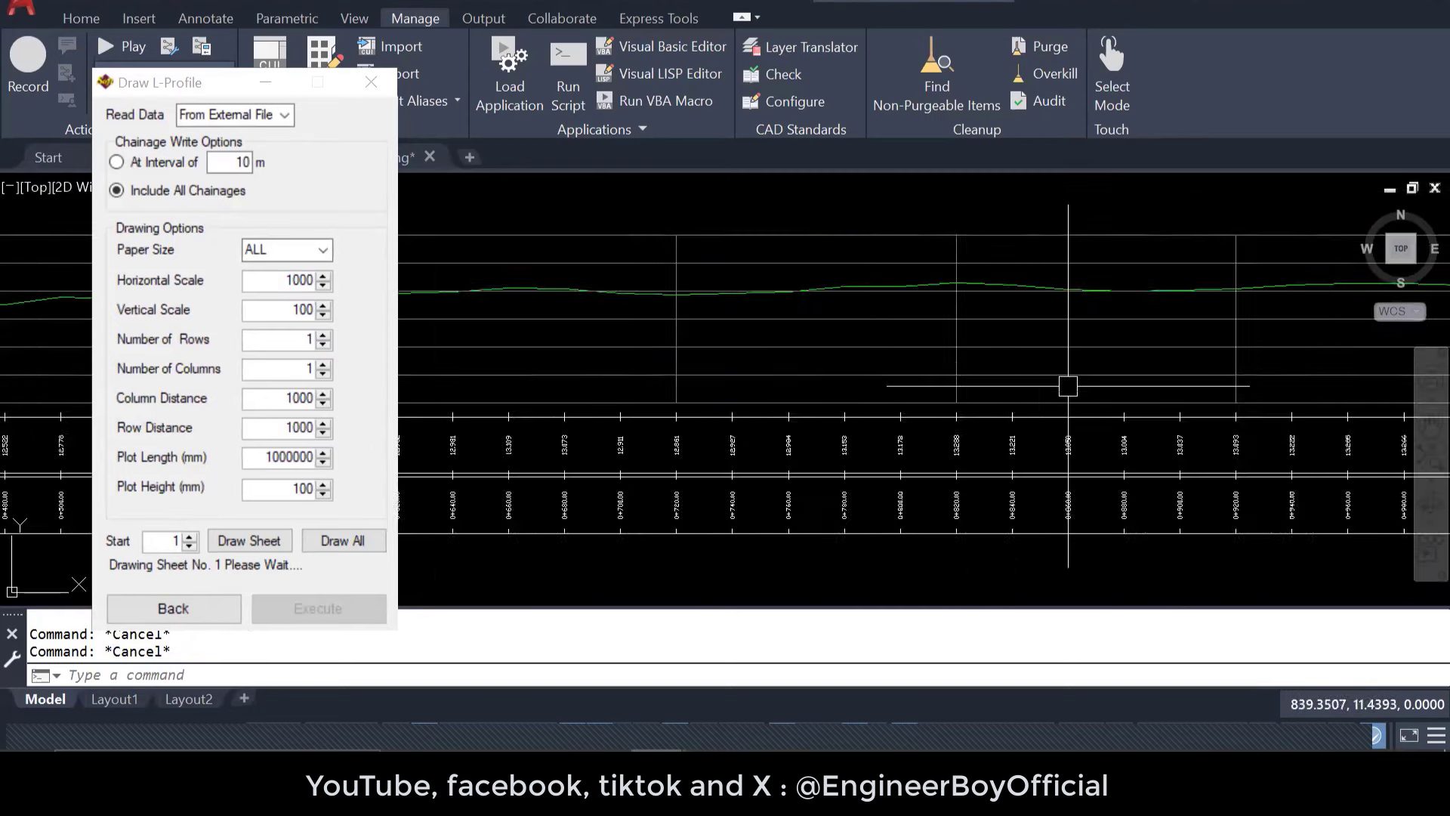
scroll(1274, 391, up, 2)
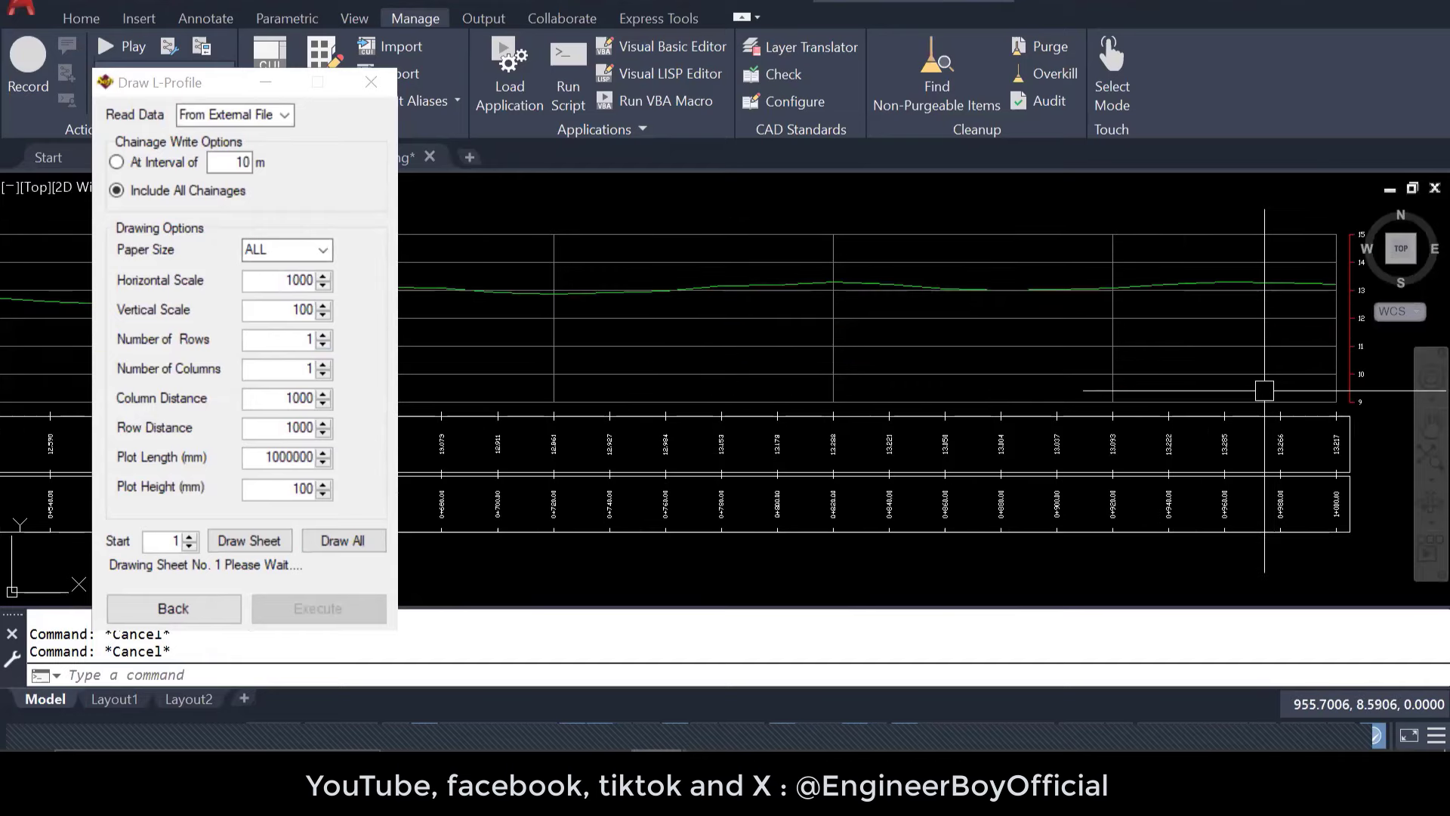
scroll(1117, 484, down, 2)
mouse_move(913, 525)
middle_down()
mouse_move(1200, 514)
mouse_move(906, 516)
mouse_move(1185, 435)
middle_up()
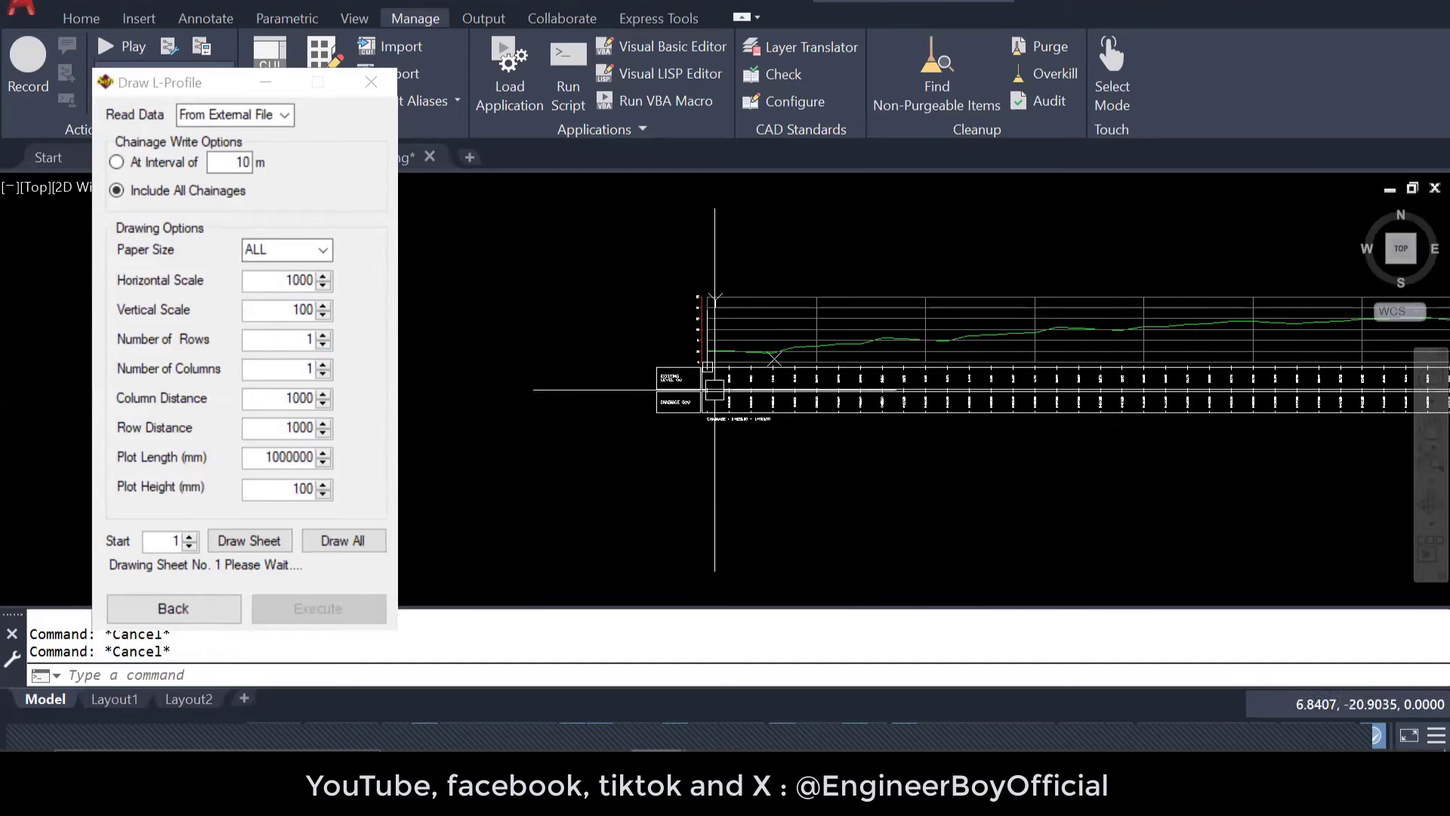
scroll(714, 390, up, 3)
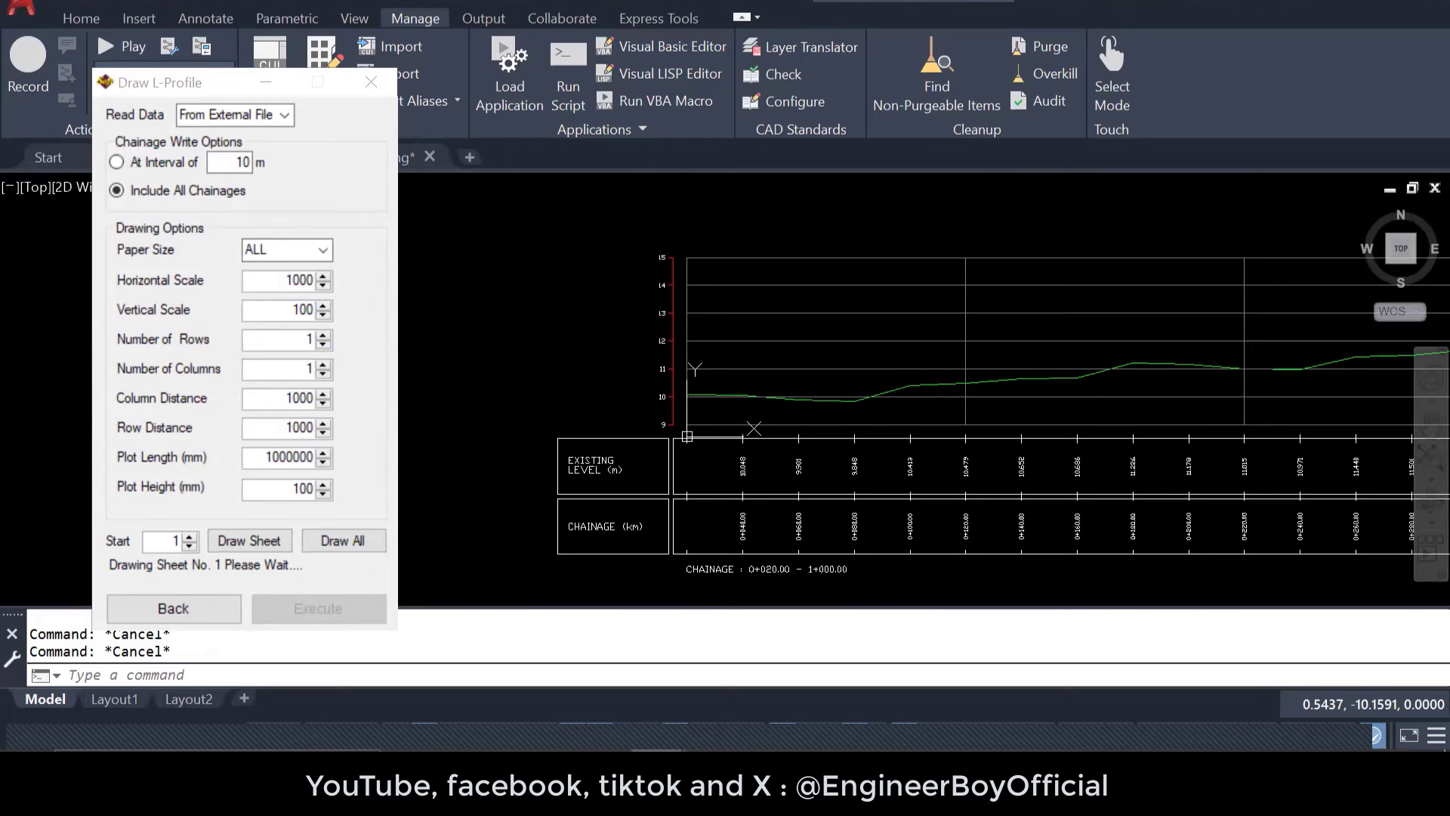
mouse_move(688, 471)
middle_down()
mouse_move(667, 384)
mouse_move(667, 415)
middle_up()
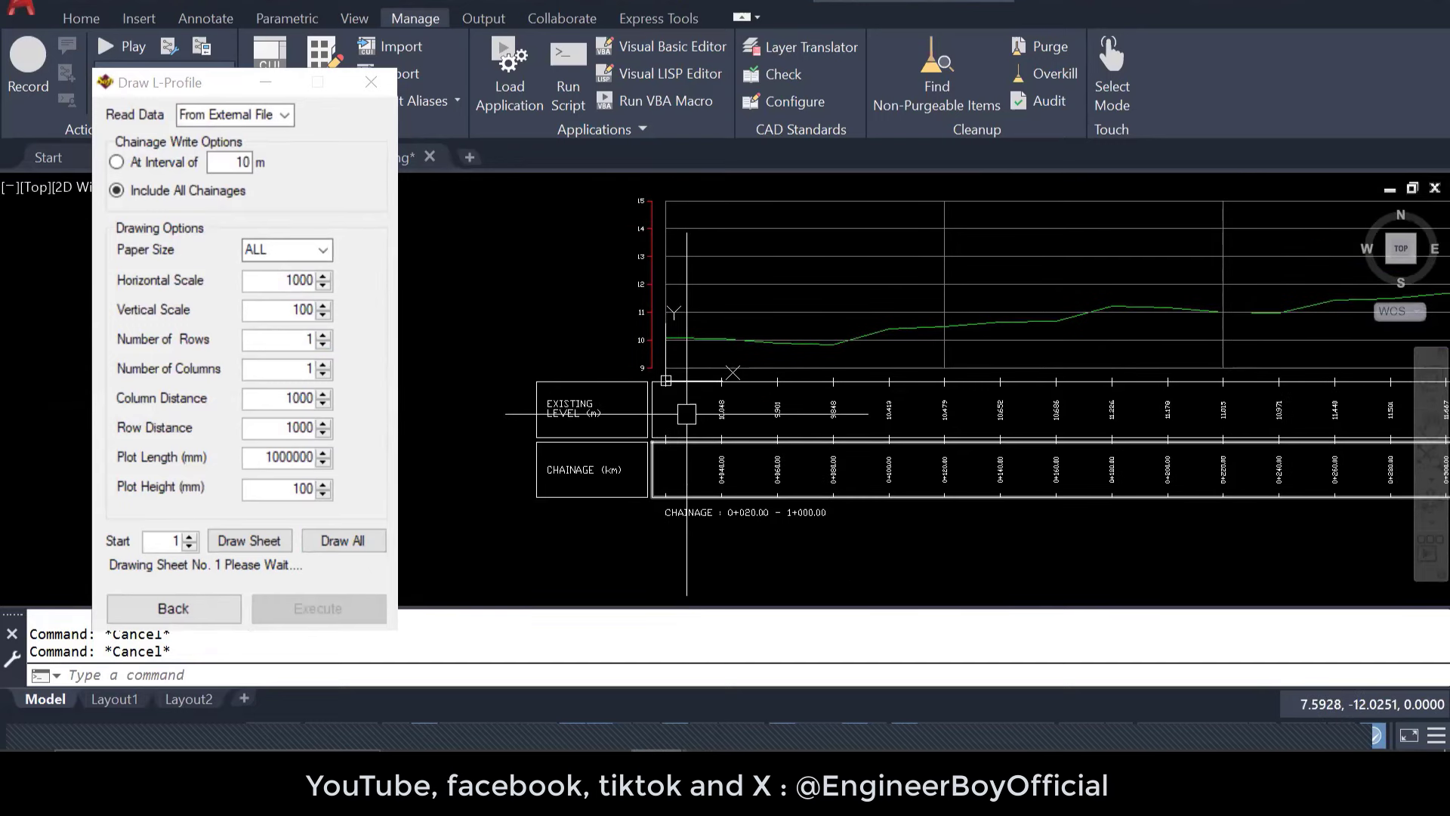
scroll(686, 454, down, 5)
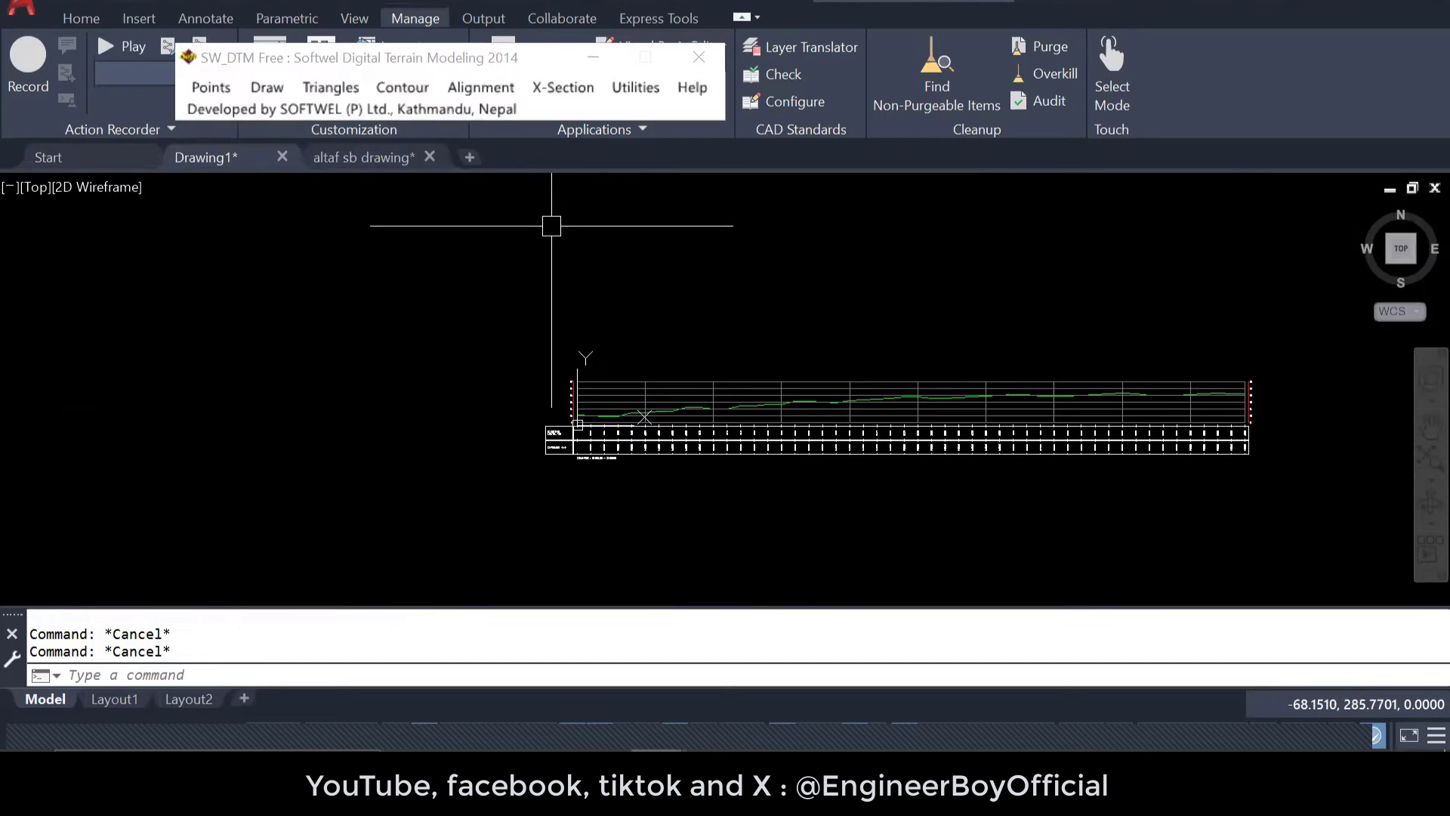
click(745, 240)
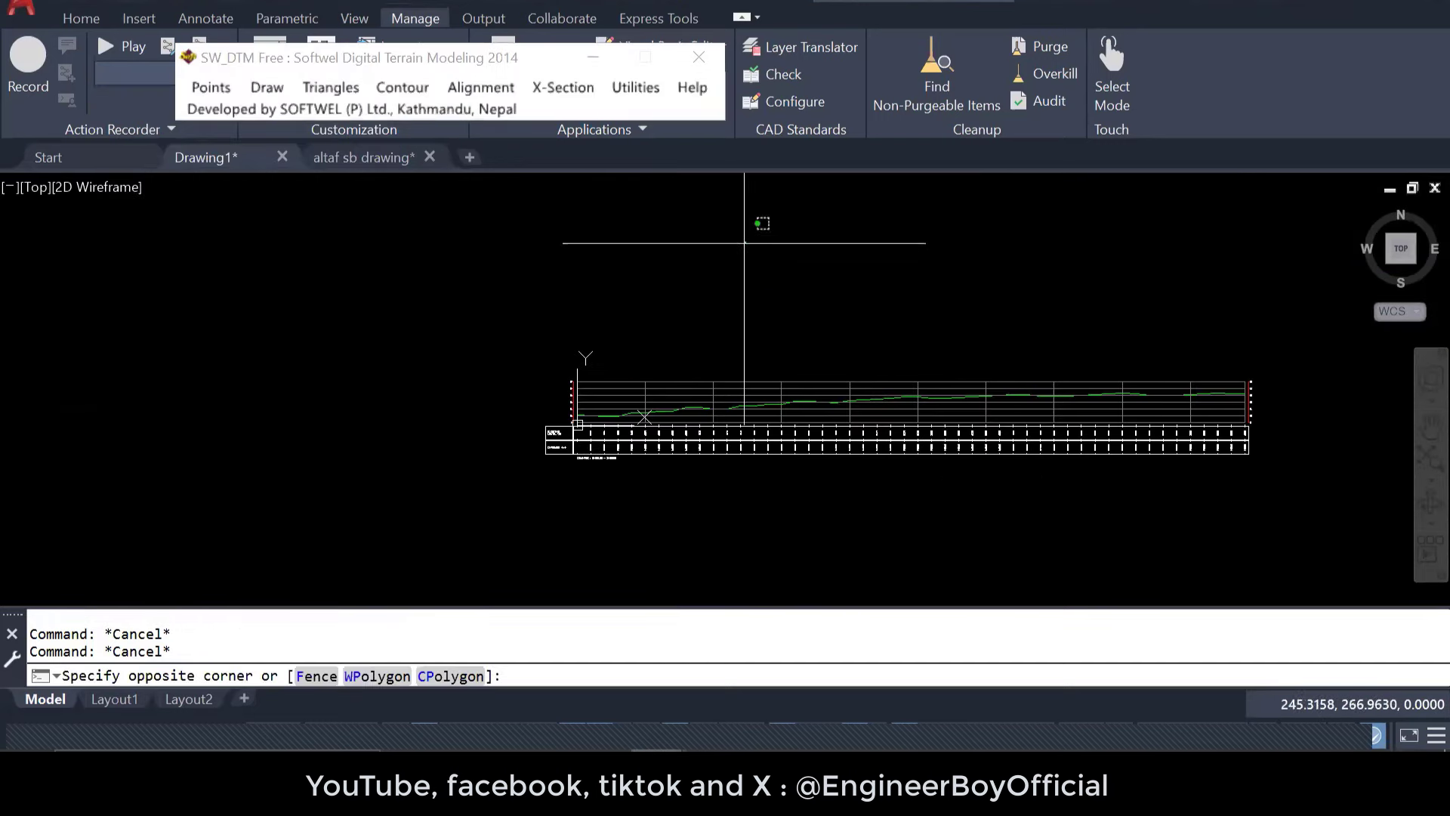